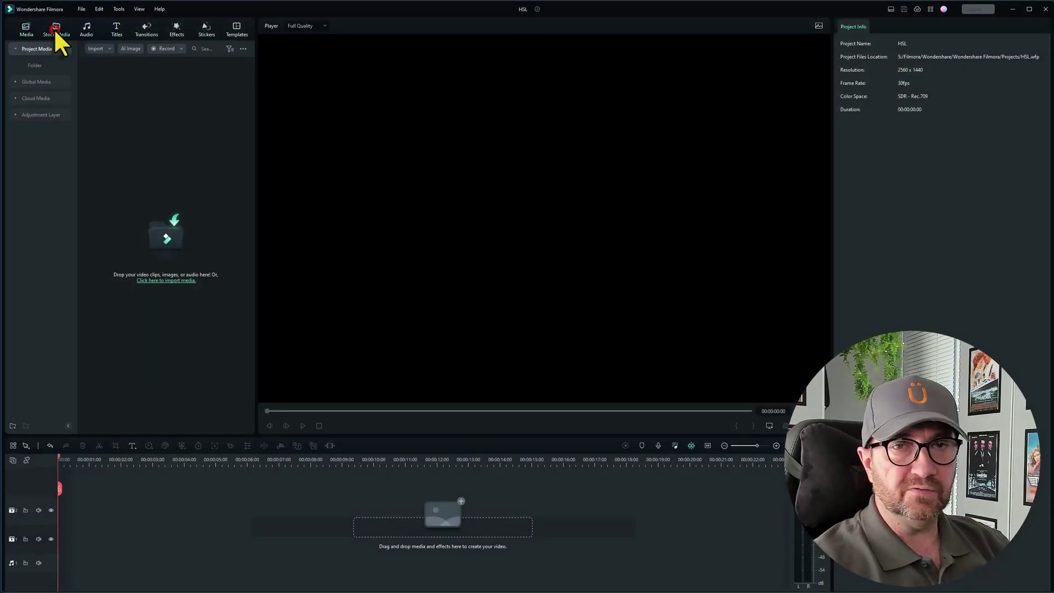
Step: Place the rainbow-wall dance stock clip on the video track and switch on Color > HSL
{"action": "left_click", "coordinate": [55, 30]}
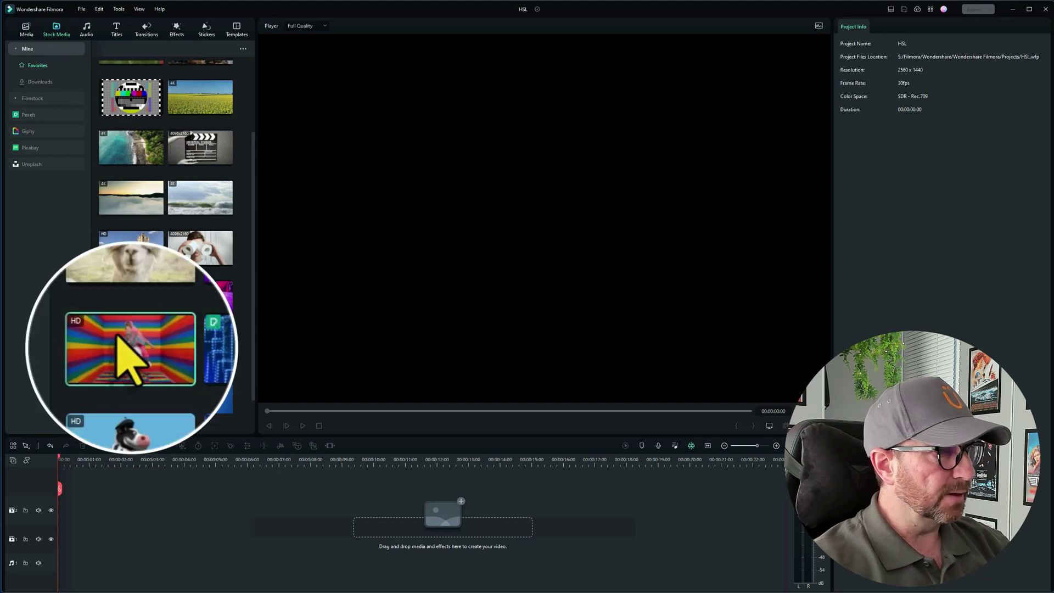
{"action": "left_click_drag", "start_coordinate": [127, 360], "coordinate": [96, 558]}
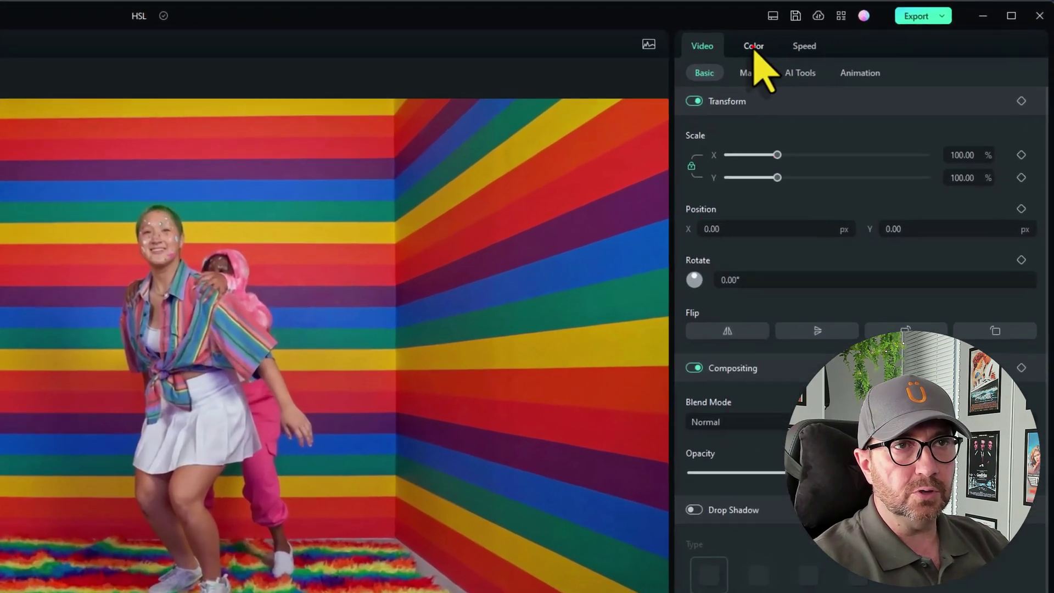
{"action": "left_click", "coordinate": [880, 26]}
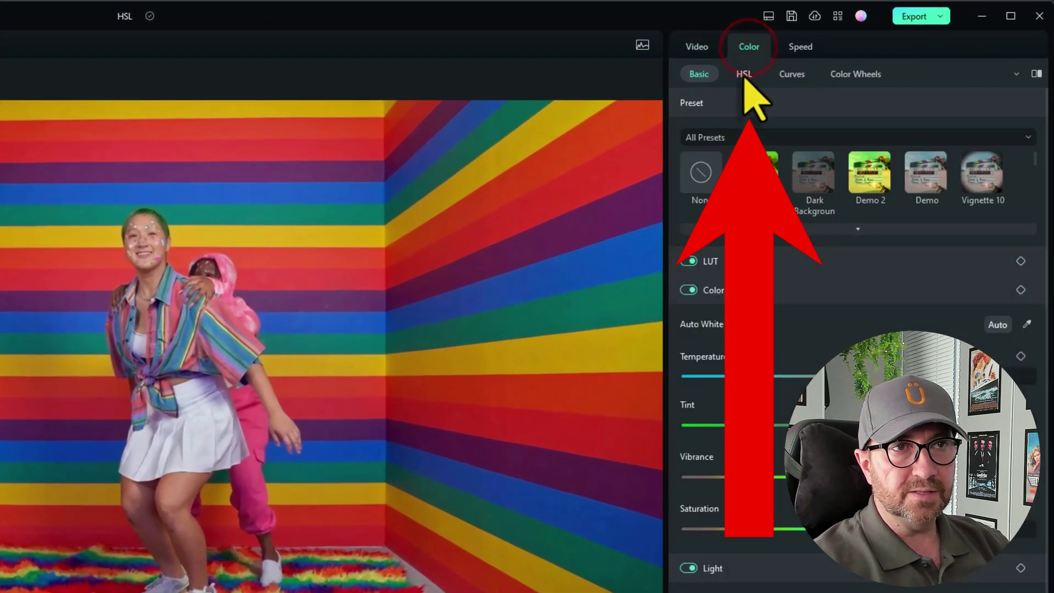
{"action": "left_click", "coordinate": [744, 76]}
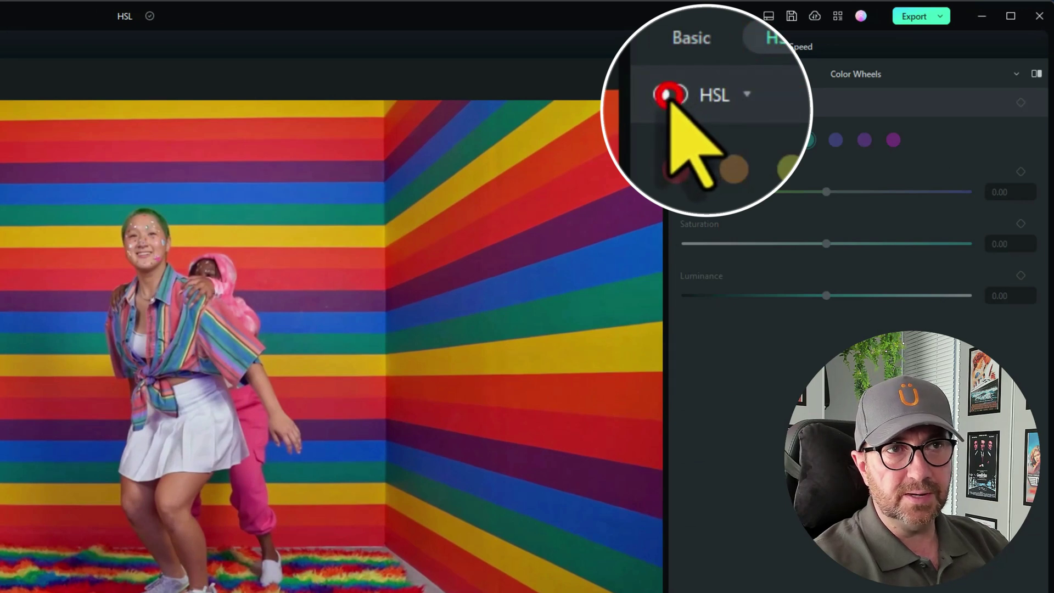
{"action": "left_click", "coordinate": [692, 103]}
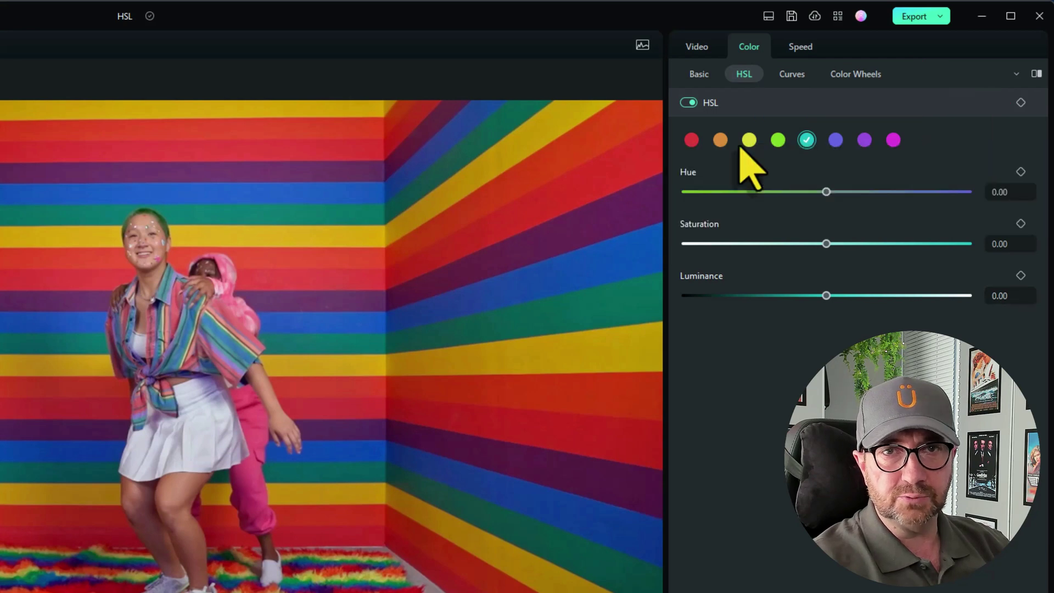
Step: Select the red range and trial its Hue, Saturation and Luminance sliders, resetting each to zero
{"action": "left_click", "coordinate": [691, 140]}
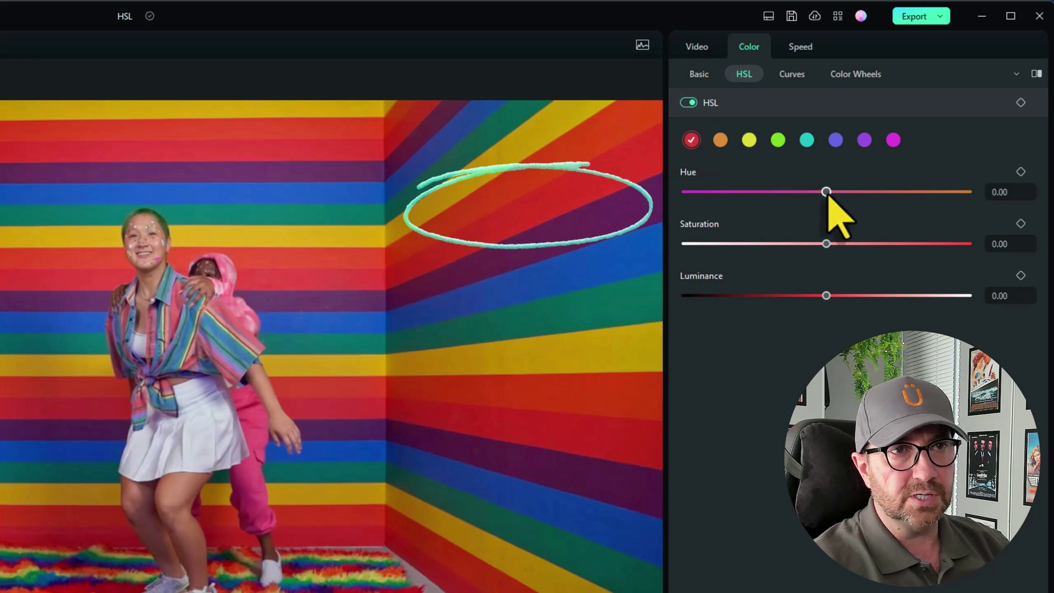
{"action": "left_click_drag", "start_coordinate": [828, 193], "coordinate": [824, 222]}
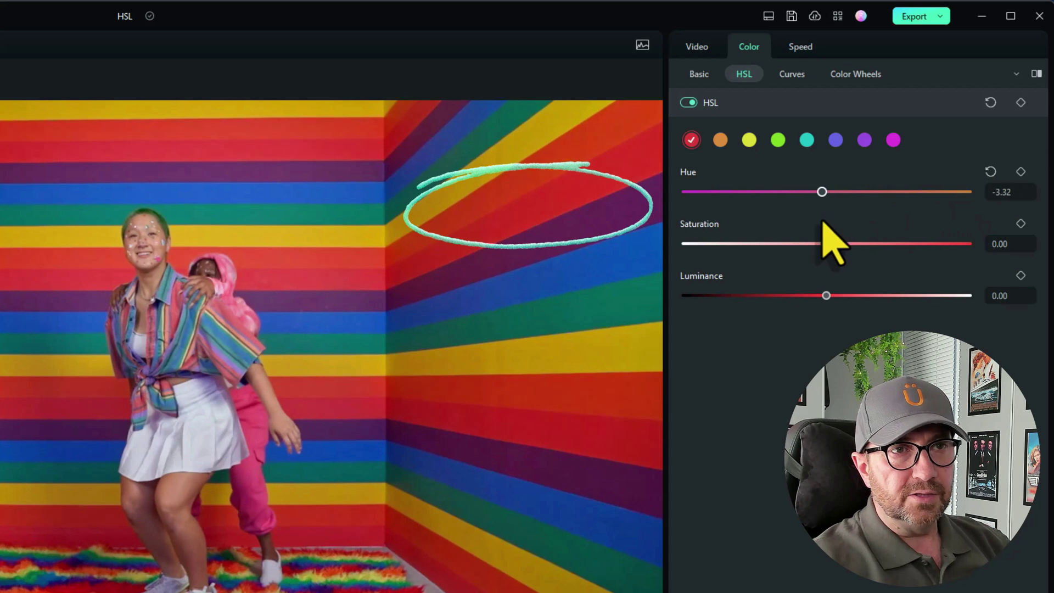
{"action": "left_click", "coordinate": [992, 171]}
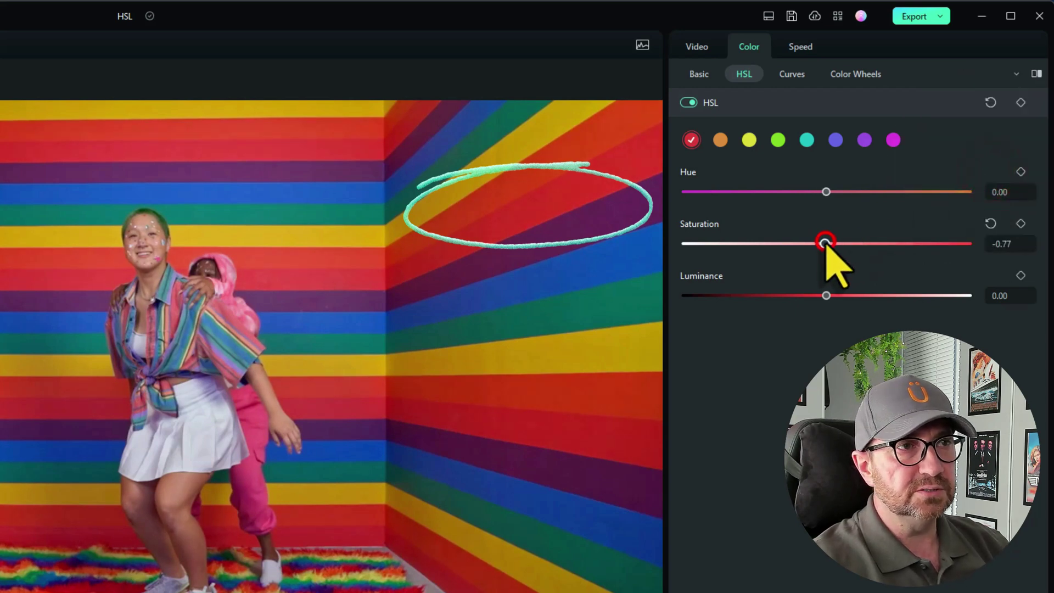
{"action": "left_click_drag", "start_coordinate": [826, 246], "coordinate": [971, 269]}
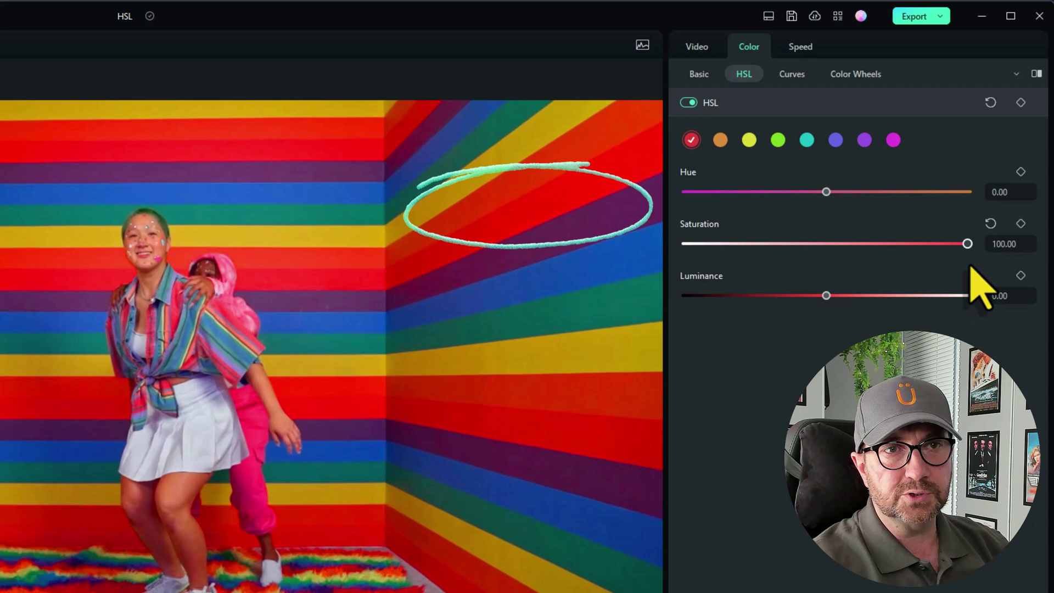
{"action": "left_click", "coordinate": [991, 224]}
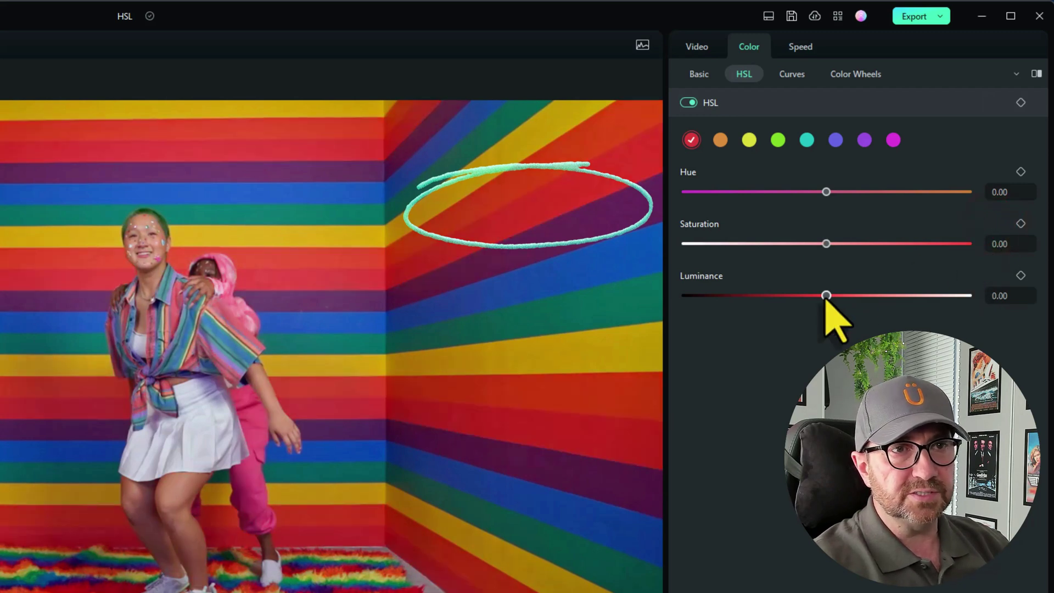
{"action": "left_click_drag", "start_coordinate": [826, 297], "coordinate": [848, 297]}
{"action": "left_click", "coordinate": [990, 275]}
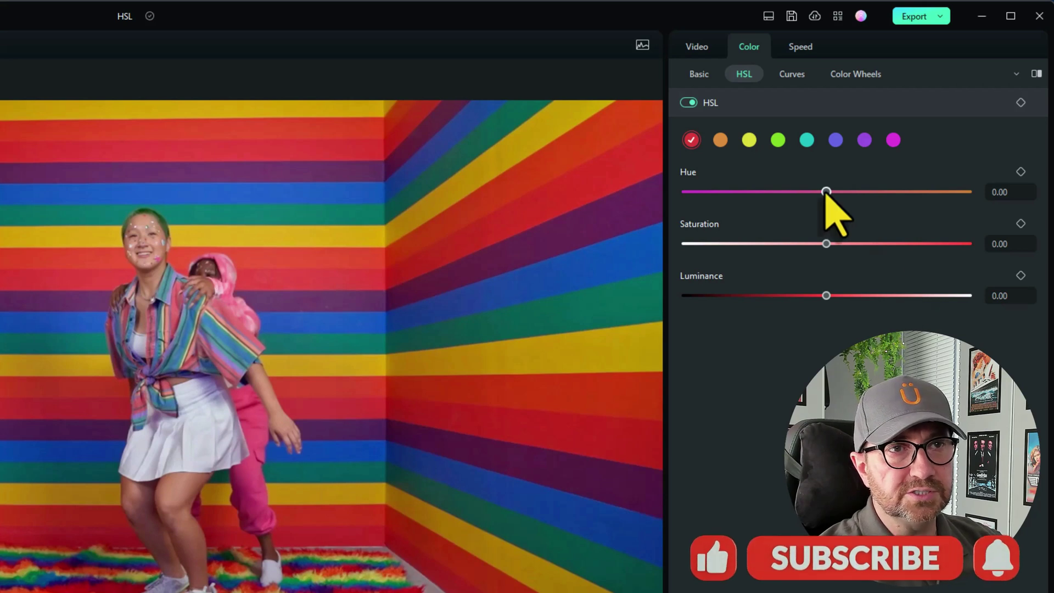
Step: Set red to Hue -42.20, Saturation 100.00 and Luminance 26.34
{"action": "left_click_drag", "start_coordinate": [826, 192], "coordinate": [767, 194]}
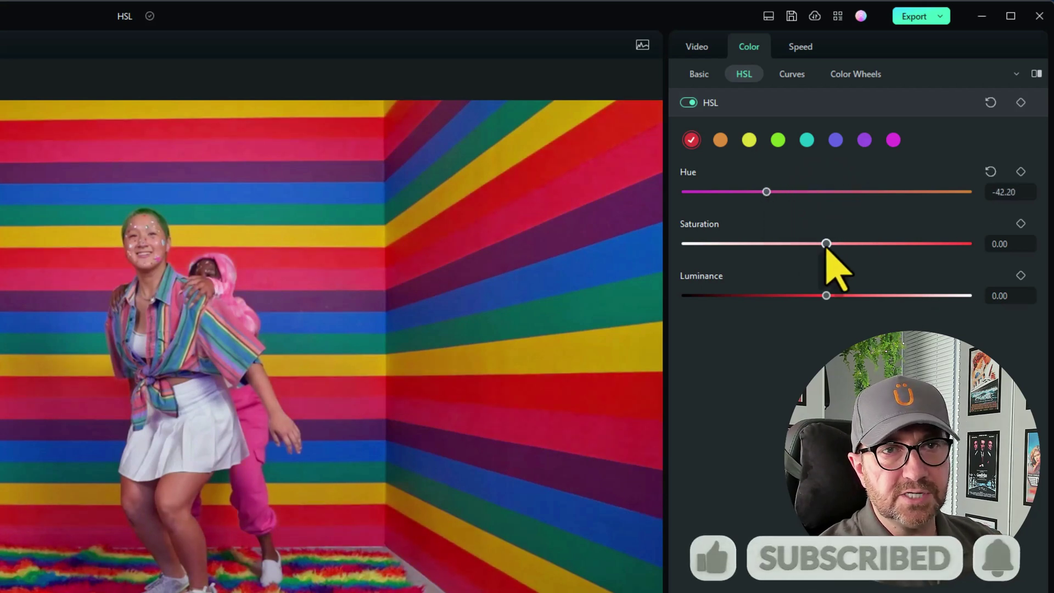
{"action": "left_click_drag", "start_coordinate": [826, 244], "coordinate": [977, 245]}
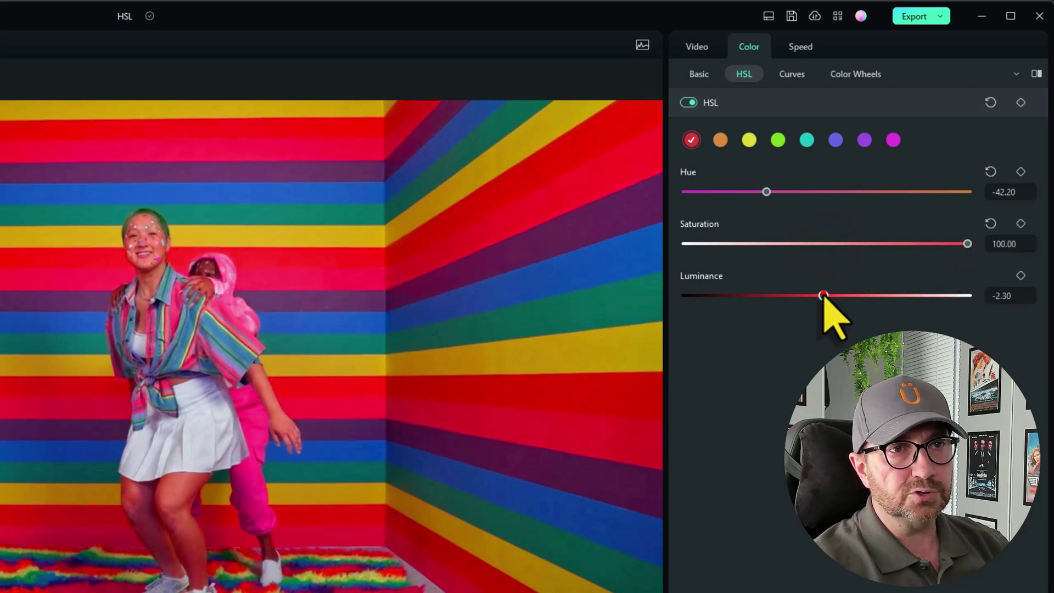
{"action": "left_click_drag", "start_coordinate": [824, 296], "coordinate": [864, 299]}
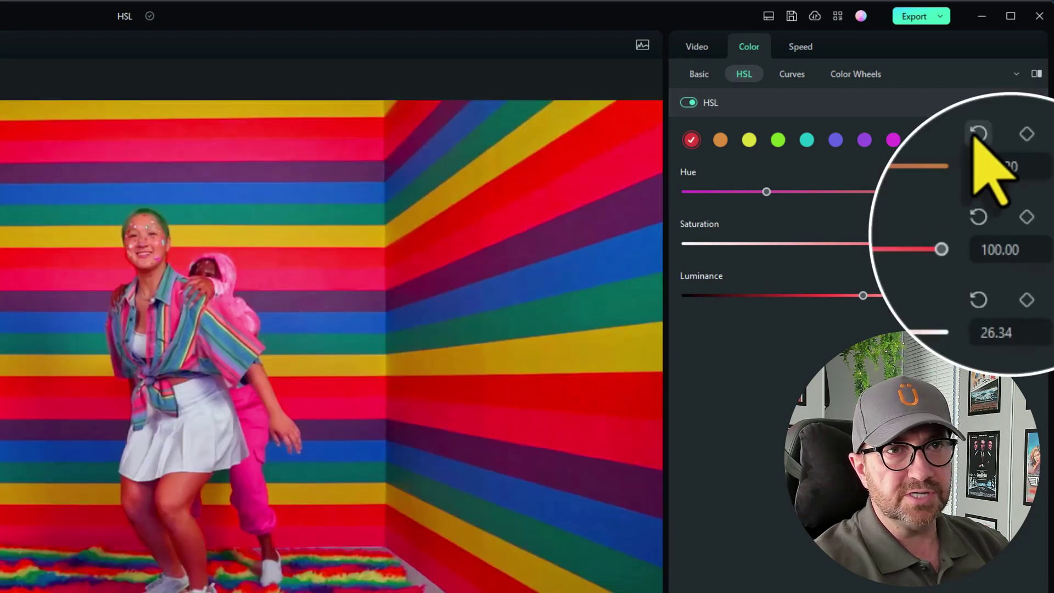
Step: Reset the red Hue, Saturation and Luminance back to zero
{"action": "left_click", "coordinate": [990, 171]}
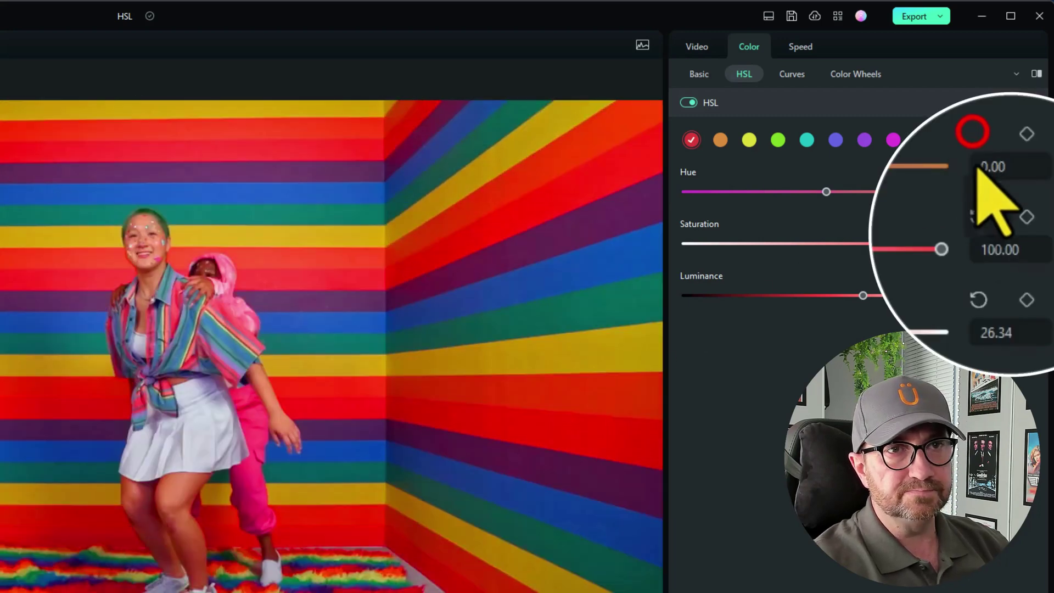
{"action": "left_click", "coordinate": [991, 223]}
{"action": "left_click", "coordinate": [990, 275]}
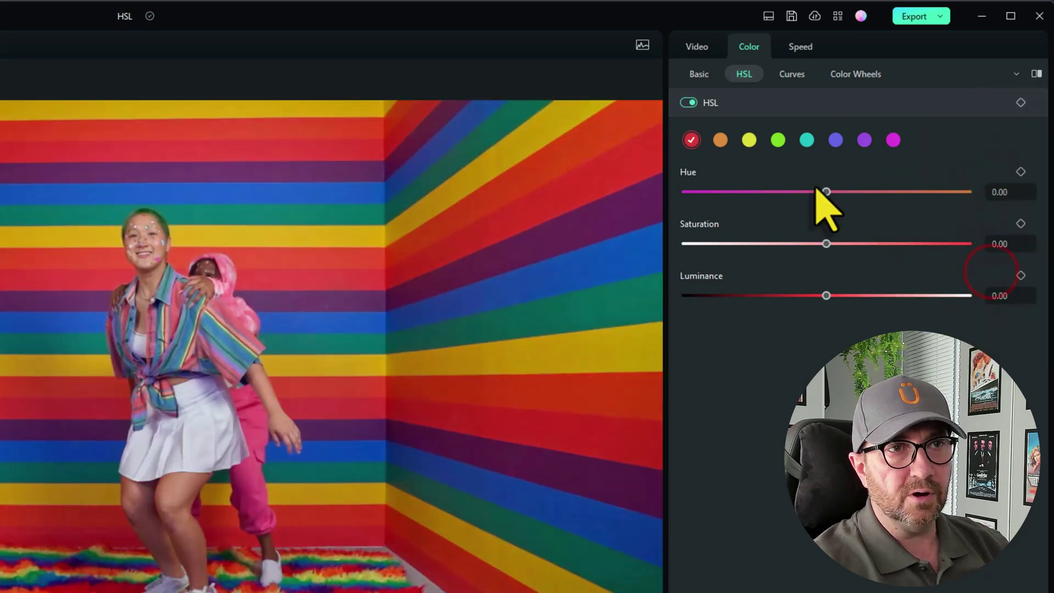
Step: Adjust orange to Hue -100.00, Saturation 49.87 and Luminance 95.91
{"action": "left_click", "coordinate": [719, 140]}
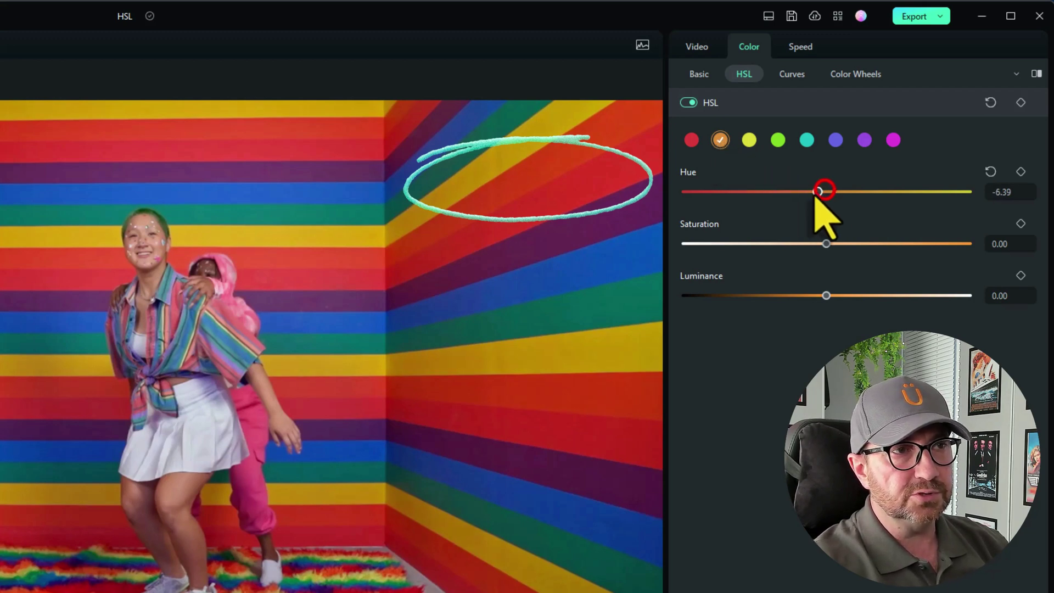
{"action": "mouse_move", "coordinate": [807, 199]}
{"action": "left_mouse_down"}
{"action": "mouse_move", "coordinate": [692, 204]}
{"action": "mouse_move", "coordinate": [960, 201]}
{"action": "mouse_move", "coordinate": [814, 201]}
{"action": "mouse_move", "coordinate": [824, 207]}
{"action": "left_mouse_up"}
{"action": "left_click_drag", "start_coordinate": [825, 244], "coordinate": [954, 296]}
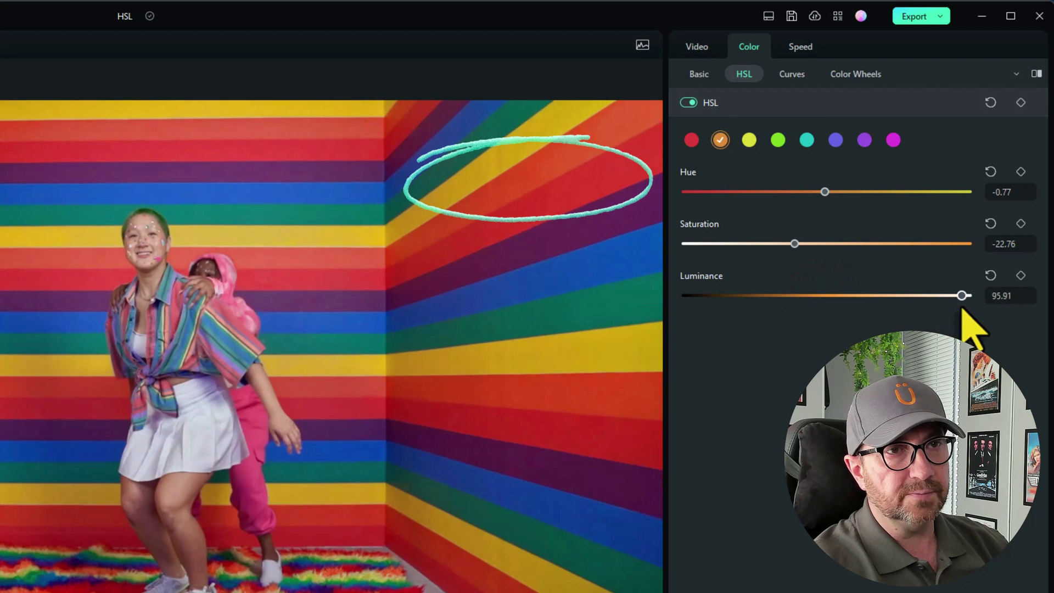
{"action": "left_click_drag", "start_coordinate": [794, 243], "coordinate": [895, 242]}
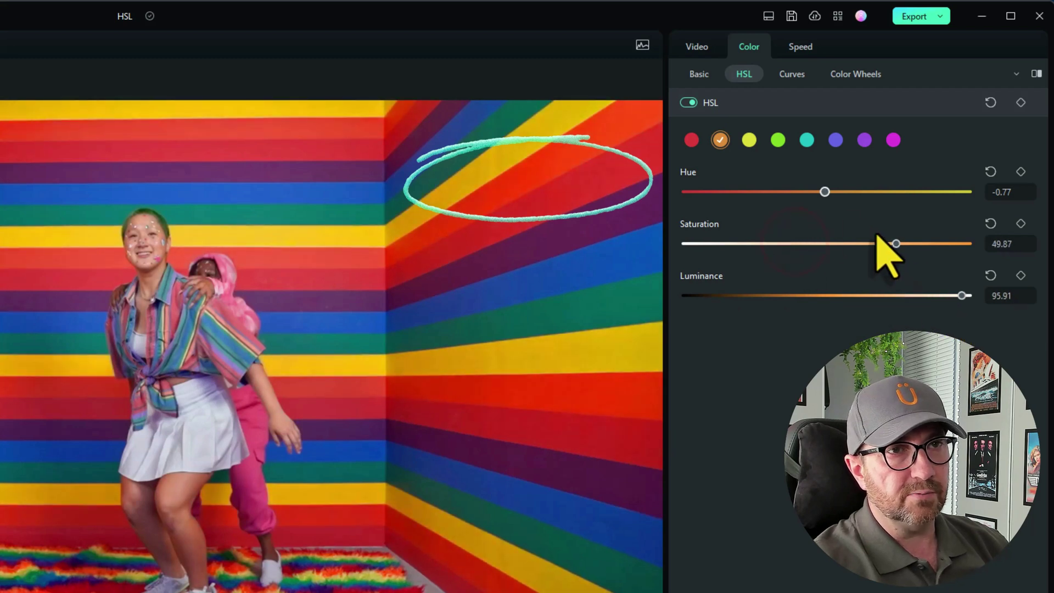
{"action": "left_click_drag", "start_coordinate": [824, 192], "coordinate": [673, 196]}
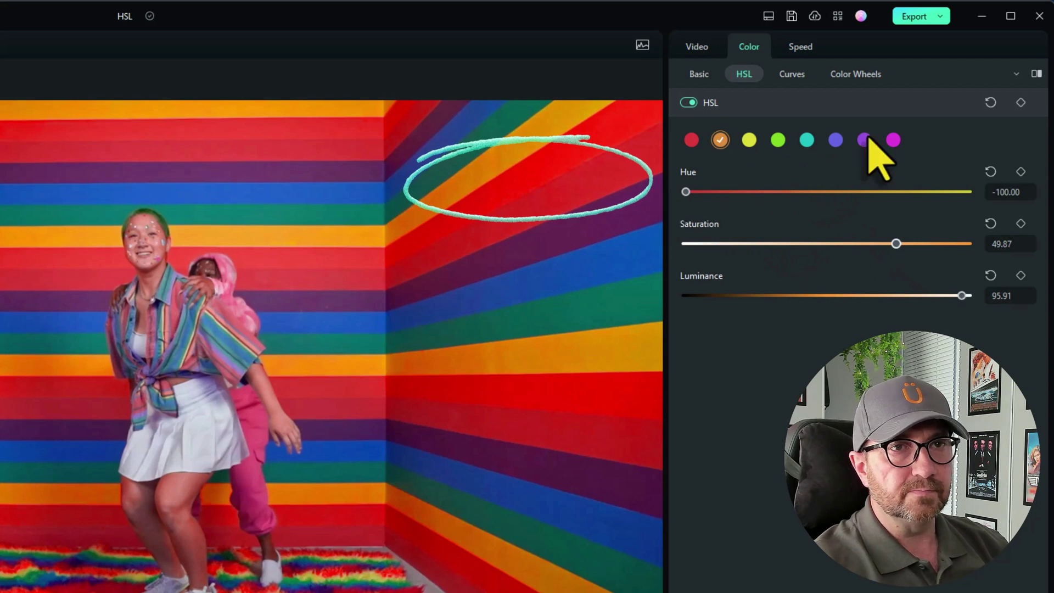
Step: Clear the orange adjustments and push the yellow hue, saturation and luminance up
{"action": "left_click", "coordinate": [990, 103]}
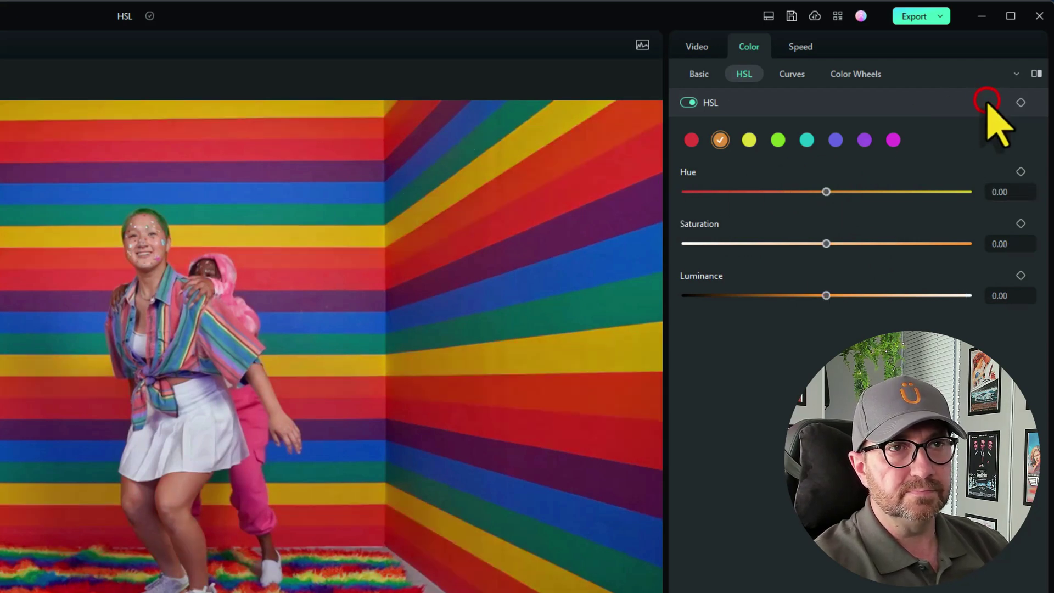
{"action": "left_click", "coordinate": [749, 141]}
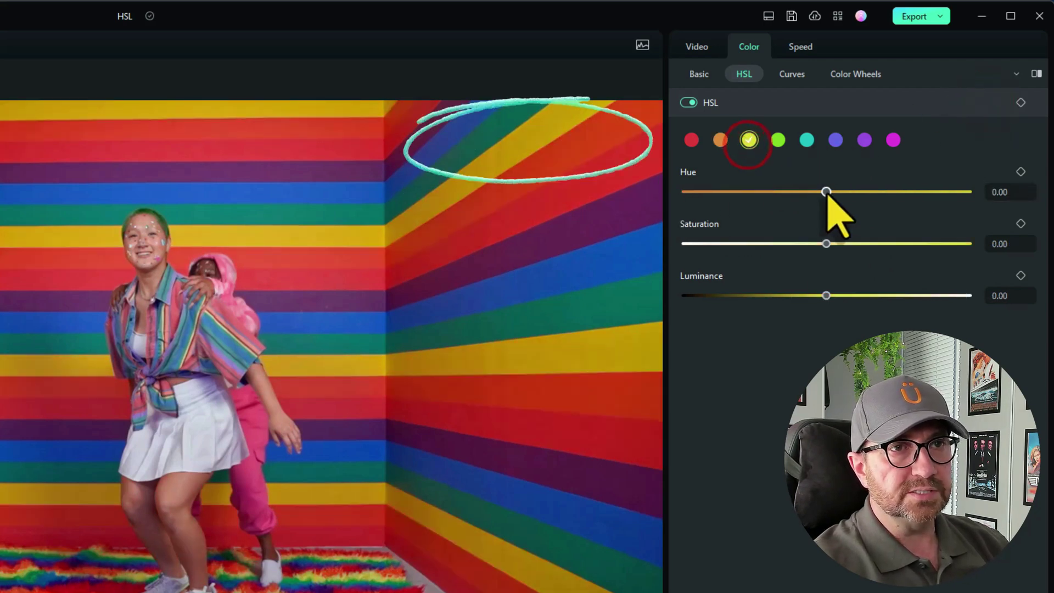
{"action": "left_click_drag", "start_coordinate": [826, 191], "coordinate": [972, 216]}
{"action": "left_click_drag", "start_coordinate": [827, 244], "coordinate": [979, 244]}
{"action": "left_click_drag", "start_coordinate": [826, 297], "coordinate": [1007, 330]}
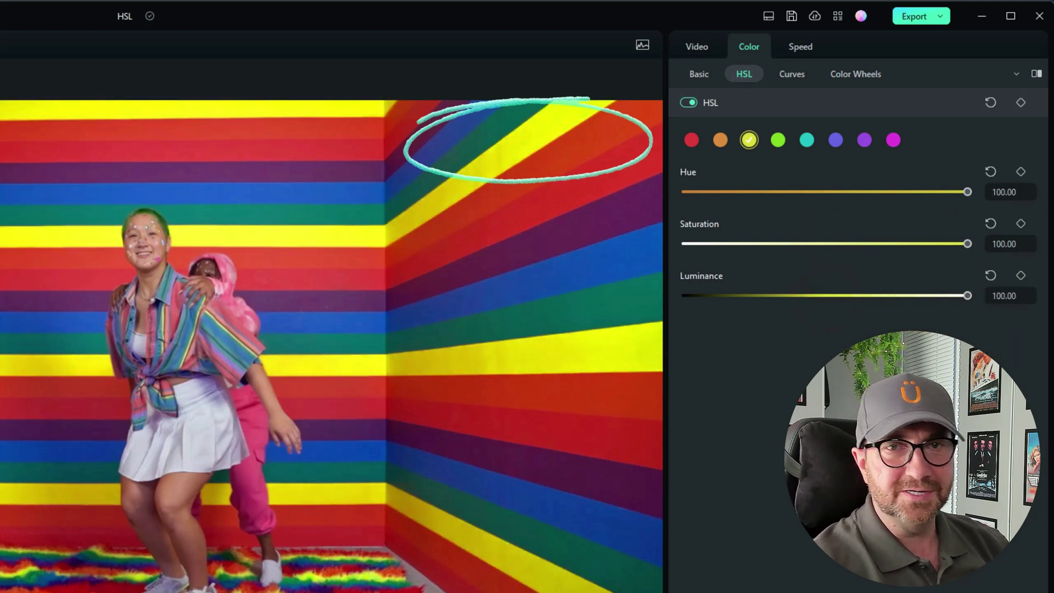
Step: Set green to Hue -84.14, Saturation -22.76 and Luminance 43.73
{"action": "left_click", "coordinate": [777, 140]}
{"action": "left_click_drag", "start_coordinate": [826, 192], "coordinate": [999, 223]}
{"action": "left_click_drag", "start_coordinate": [826, 244], "coordinate": [1042, 251]}
{"action": "left_click_drag", "start_coordinate": [827, 295], "coordinate": [983, 308]}
{"action": "left_click_drag", "start_coordinate": [966, 244], "coordinate": [796, 244]}
{"action": "left_click_drag", "start_coordinate": [968, 192], "coordinate": [708, 205]}
{"action": "mouse_move", "coordinate": [967, 295]}
{"action": "left_mouse_down"}
{"action": "mouse_move", "coordinate": [762, 298]}
{"action": "mouse_move", "coordinate": [887, 297]}
{"action": "left_mouse_up"}
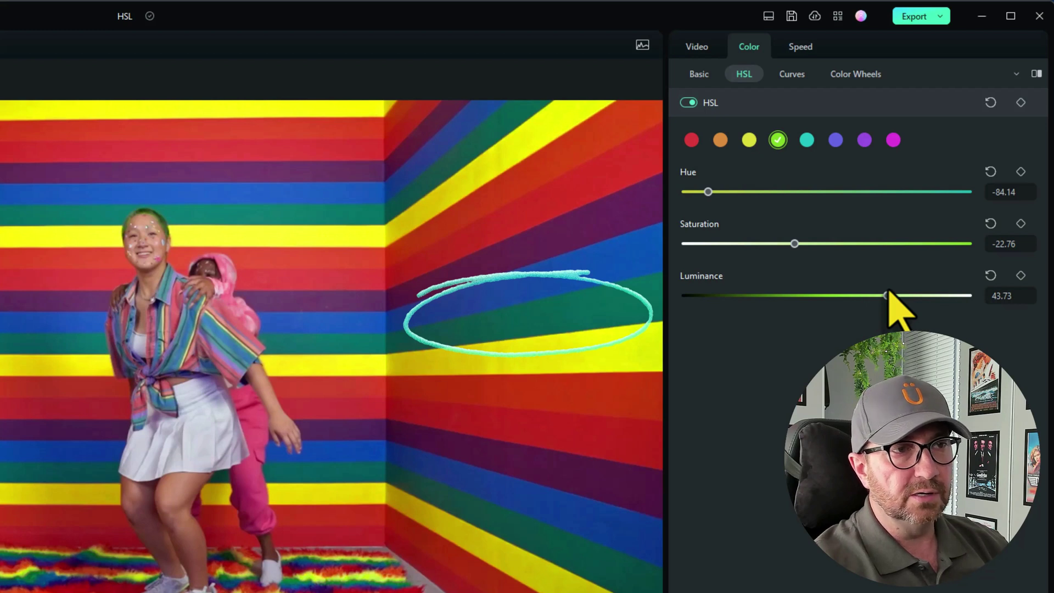
Step: Shift the teal hue to -68.80 and boost its saturation
{"action": "left_click", "coordinate": [807, 140]}
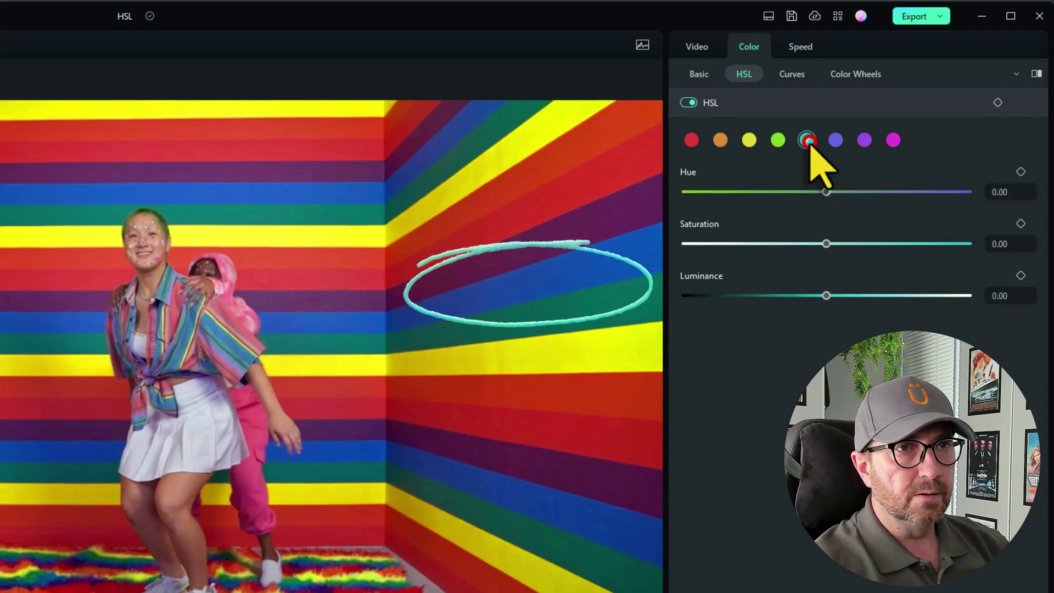
{"action": "left_click_drag", "start_coordinate": [823, 192], "coordinate": [729, 194]}
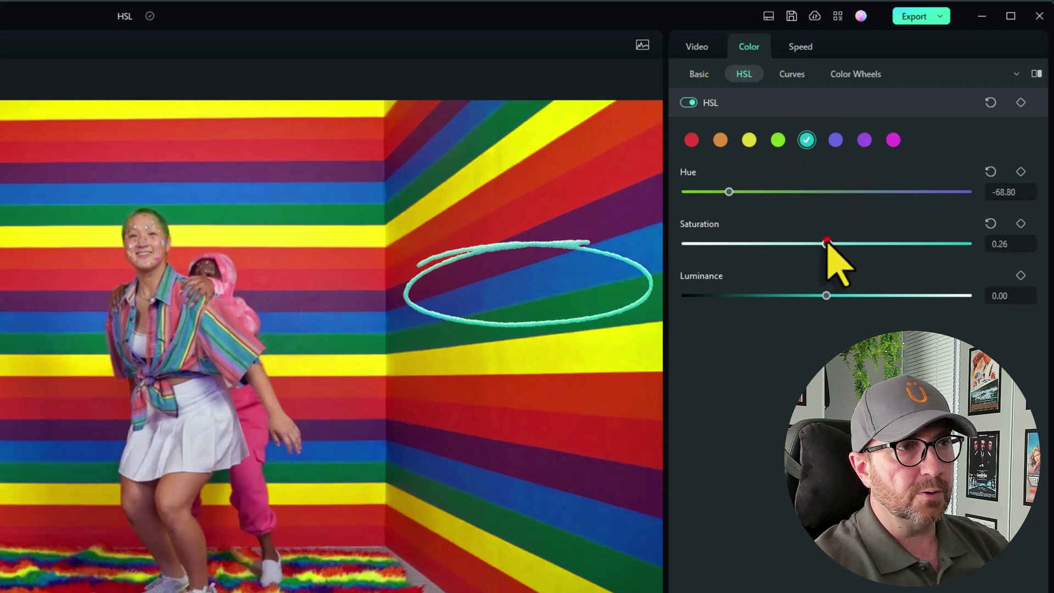
{"action": "left_click_drag", "start_coordinate": [828, 242], "coordinate": [937, 247]}
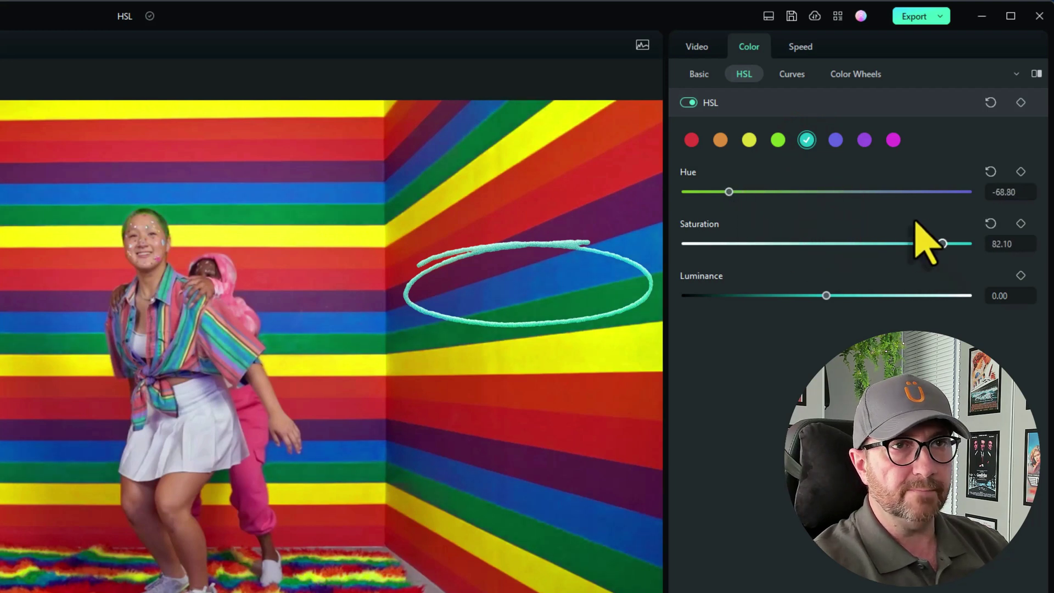
Step: Set blue to Hue 18.16, Saturation 65.22 and Luminance 87.72
{"action": "left_click", "coordinate": [836, 140]}
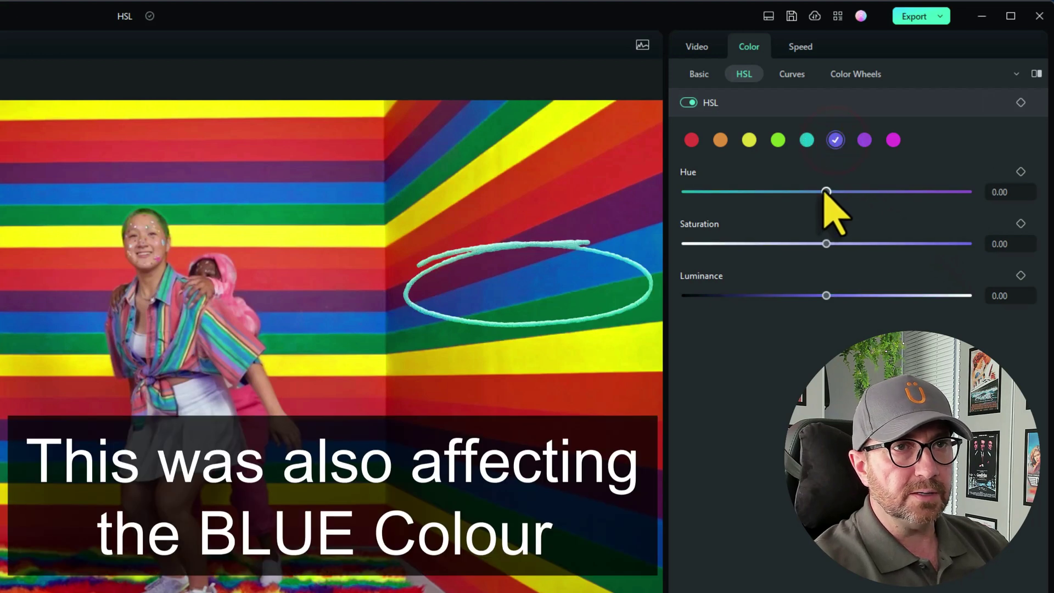
{"action": "left_click_drag", "start_coordinate": [827, 192], "coordinate": [805, 193]}
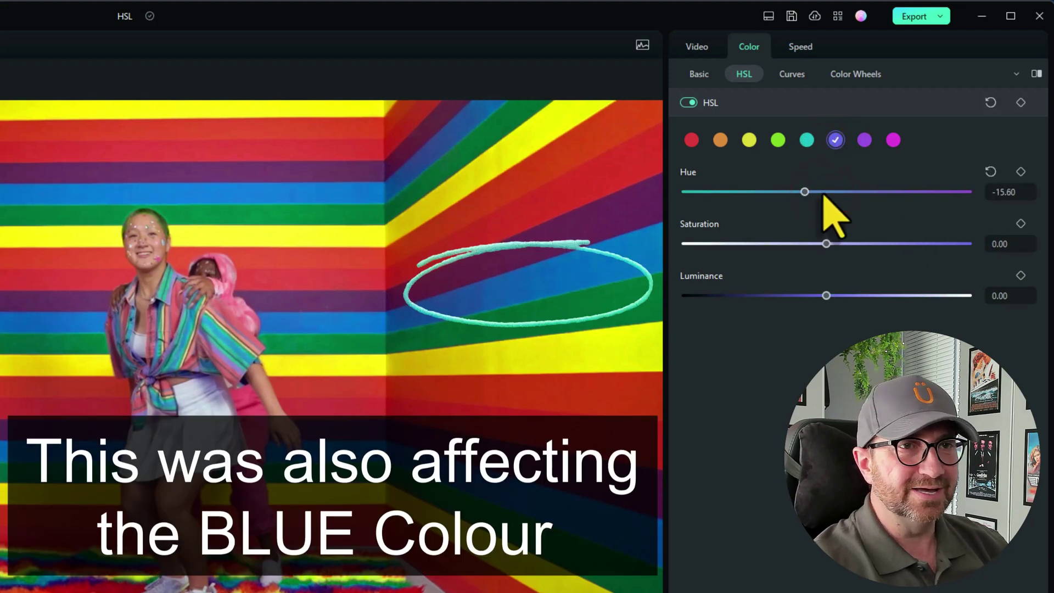
{"action": "left_click_drag", "start_coordinate": [805, 192], "coordinate": [852, 192]}
{"action": "left_click_drag", "start_coordinate": [824, 244], "coordinate": [919, 244]}
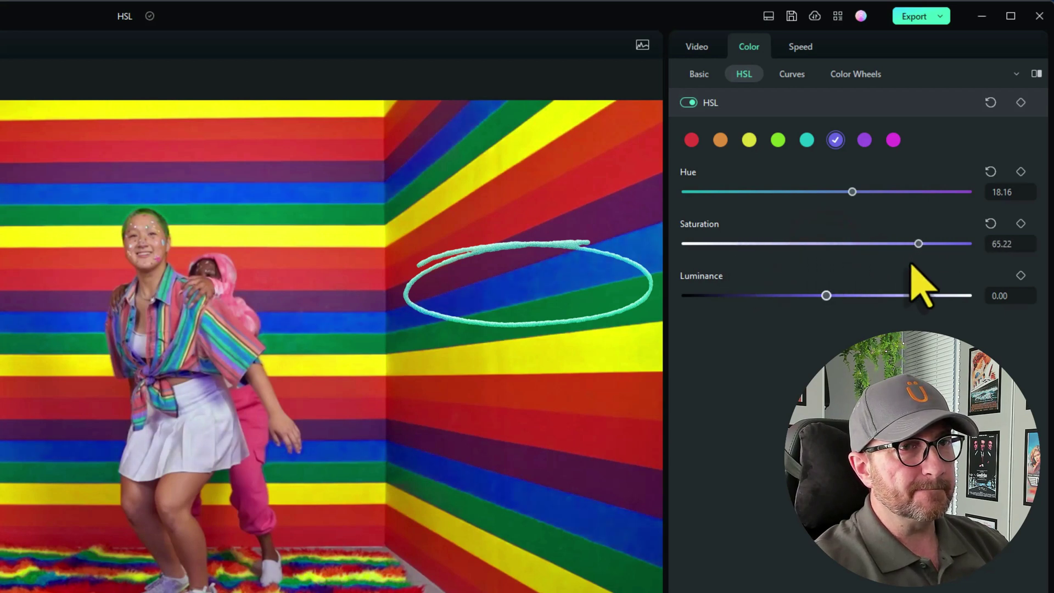
{"action": "left_click_drag", "start_coordinate": [826, 295], "coordinate": [946, 316]}
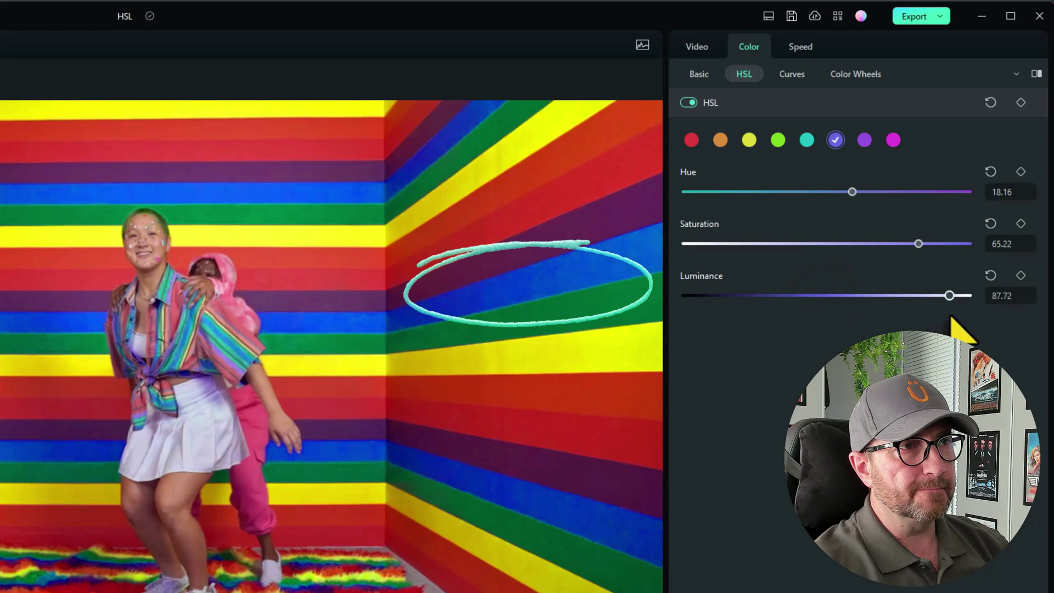
Step: Max out purple at Hue 100.00, Saturation 100.00 and Luminance 100.00
{"action": "left_click", "coordinate": [865, 140]}
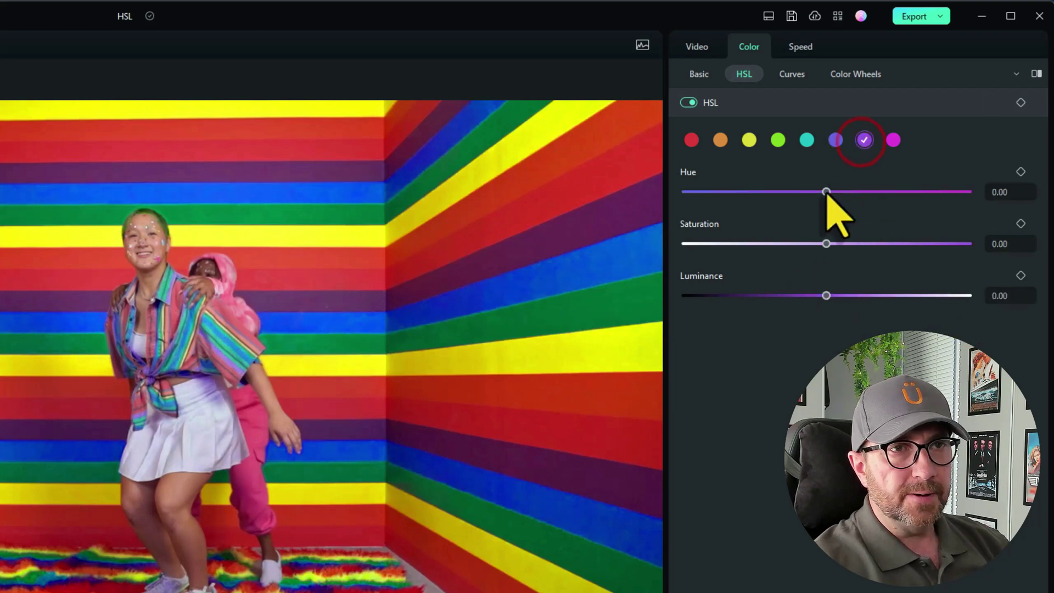
{"action": "left_click_drag", "start_coordinate": [826, 192], "coordinate": [821, 299]}
{"action": "left_click", "coordinate": [904, 296]}
{"action": "left_click_drag", "start_coordinate": [824, 192], "coordinate": [983, 224]}
{"action": "left_click_drag", "start_coordinate": [822, 243], "coordinate": [1020, 265]}
{"action": "left_click_drag", "start_coordinate": [904, 295], "coordinate": [1031, 300]}
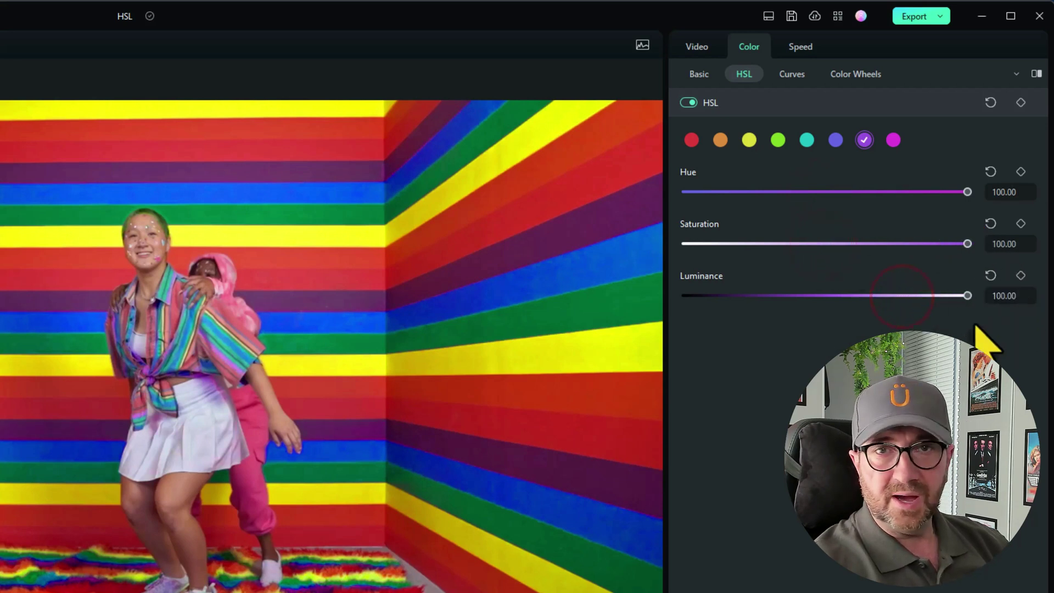
Step: Nudge the magenta hue to -9.46 and add slight saturation (6.39)
{"action": "left_click", "coordinate": [893, 140]}
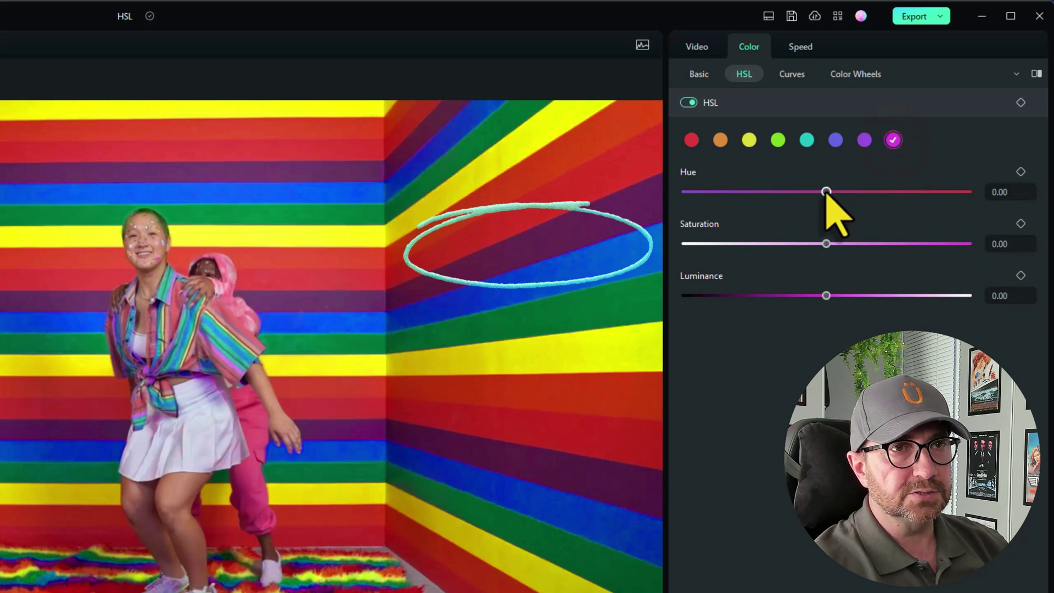
{"action": "mouse_move", "coordinate": [827, 192]}
{"action": "left_mouse_down"}
{"action": "mouse_move", "coordinate": [737, 204]}
{"action": "mouse_move", "coordinate": [864, 207]}
{"action": "mouse_move", "coordinate": [802, 208]}
{"action": "mouse_move", "coordinate": [815, 207]}
{"action": "left_mouse_up"}
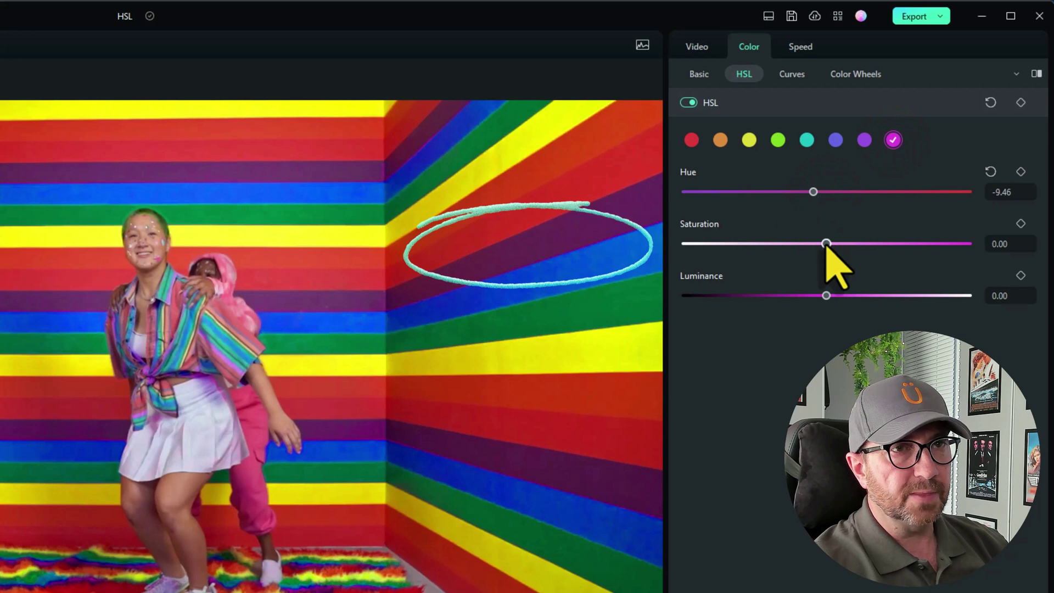
{"action": "left_click_drag", "start_coordinate": [827, 245], "coordinate": [994, 303]}
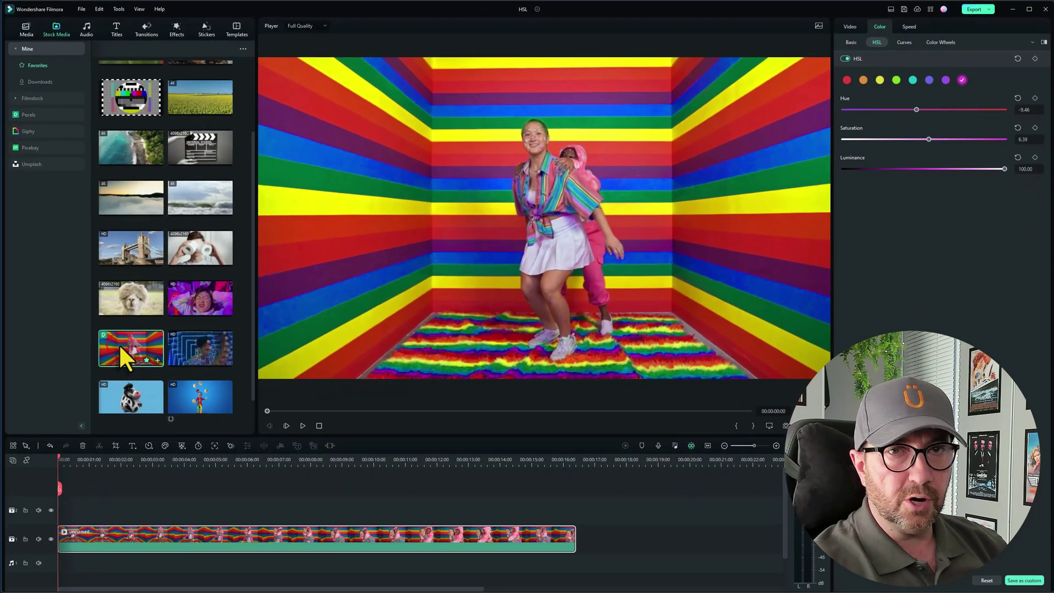
{"action": "left_click_drag", "start_coordinate": [119, 344], "coordinate": [57, 513]}
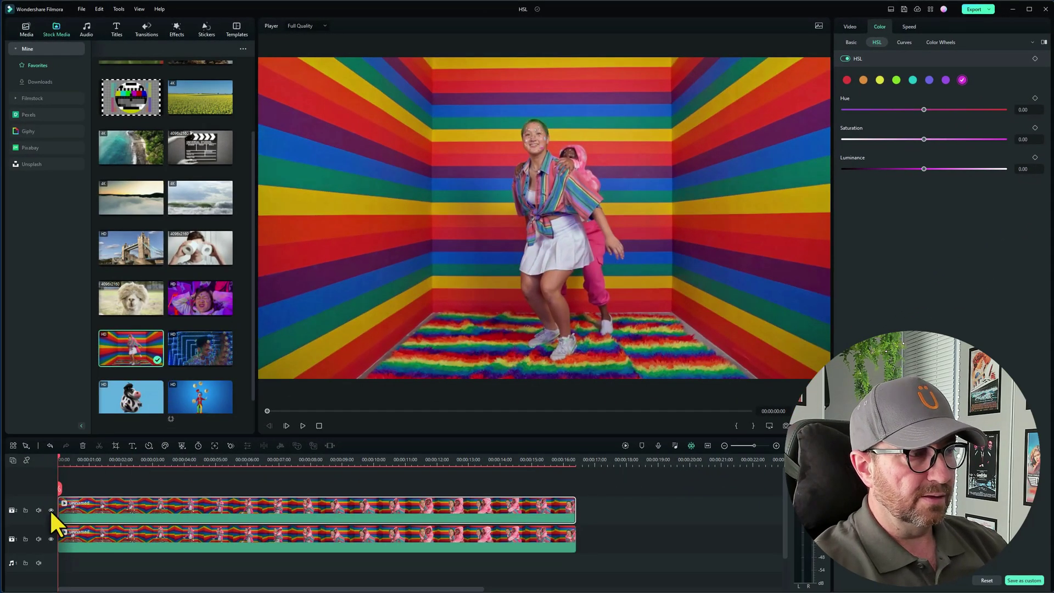
{"action": "left_click", "coordinate": [50, 510]}
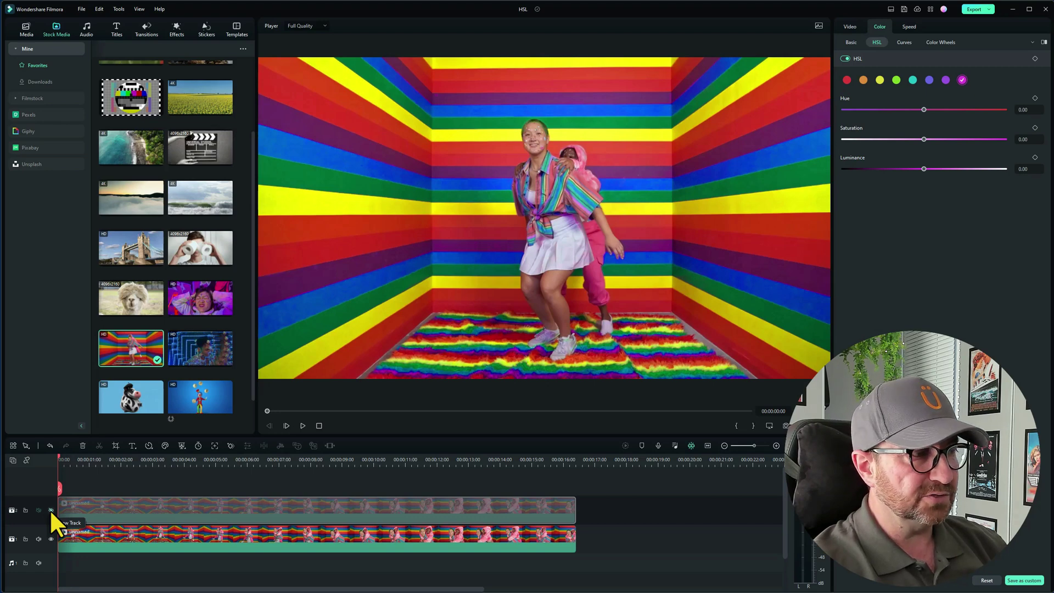
{"action": "left_click", "coordinate": [50, 510]}
{"action": "left_click", "coordinate": [50, 510]}
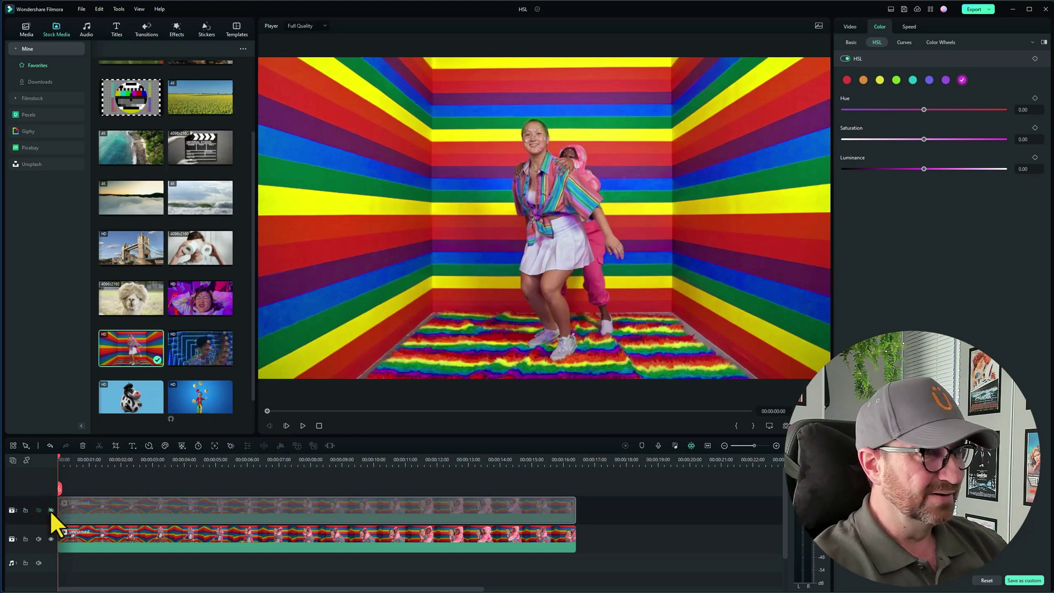
{"action": "left_click", "coordinate": [51, 510]}
{"action": "left_click", "coordinate": [51, 510]}
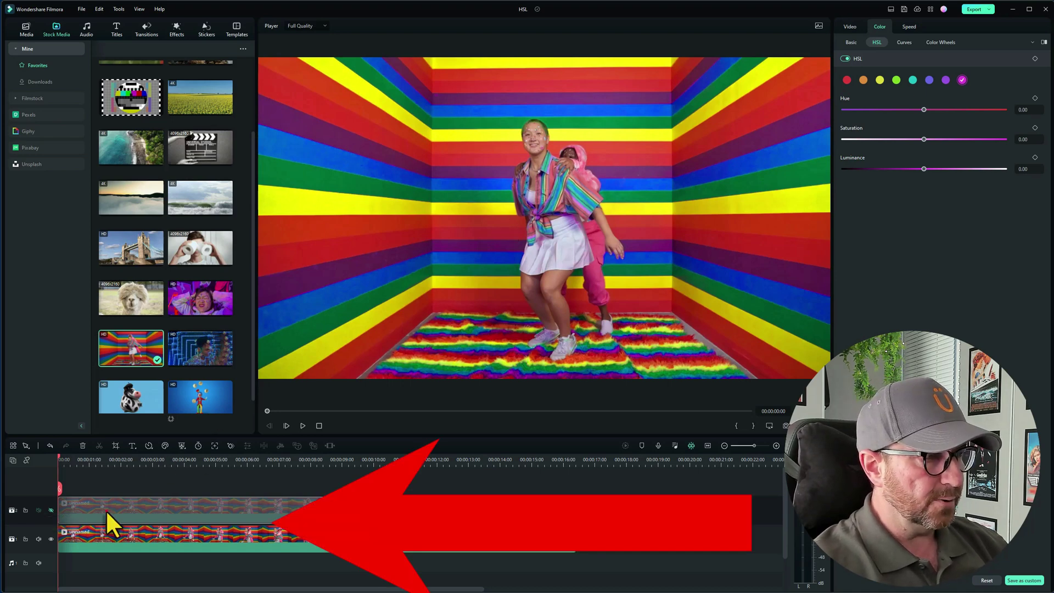
Step: Delete both clips from the timeline and add the rainbow dancer clip afresh
{"action": "key", "text": "Delete"}
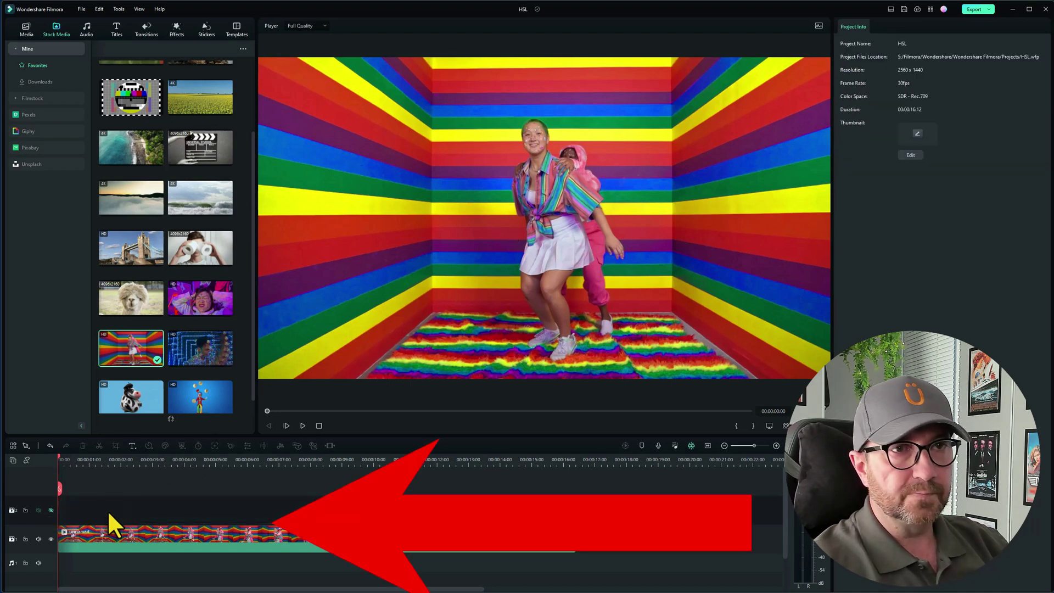
{"action": "left_click", "coordinate": [193, 534]}
{"action": "key", "text": "Delete"}
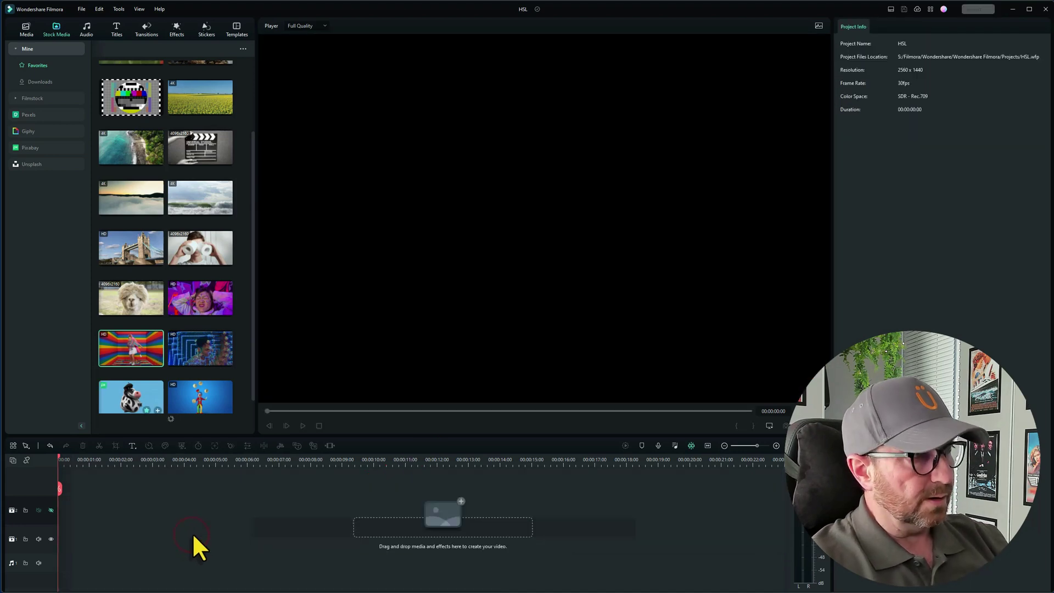
{"action": "left_click_drag", "start_coordinate": [124, 347], "coordinate": [50, 553]}
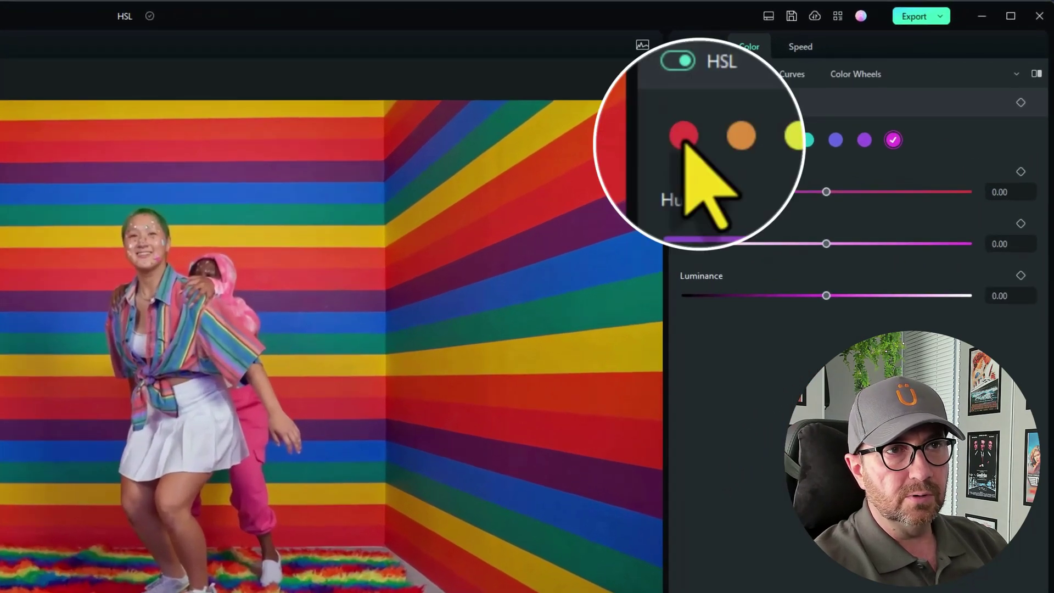
Step: Keyframe red saturation at -100.00 at the clip's start and move the playhead to about 3 s
{"action": "left_click", "coordinate": [684, 138]}
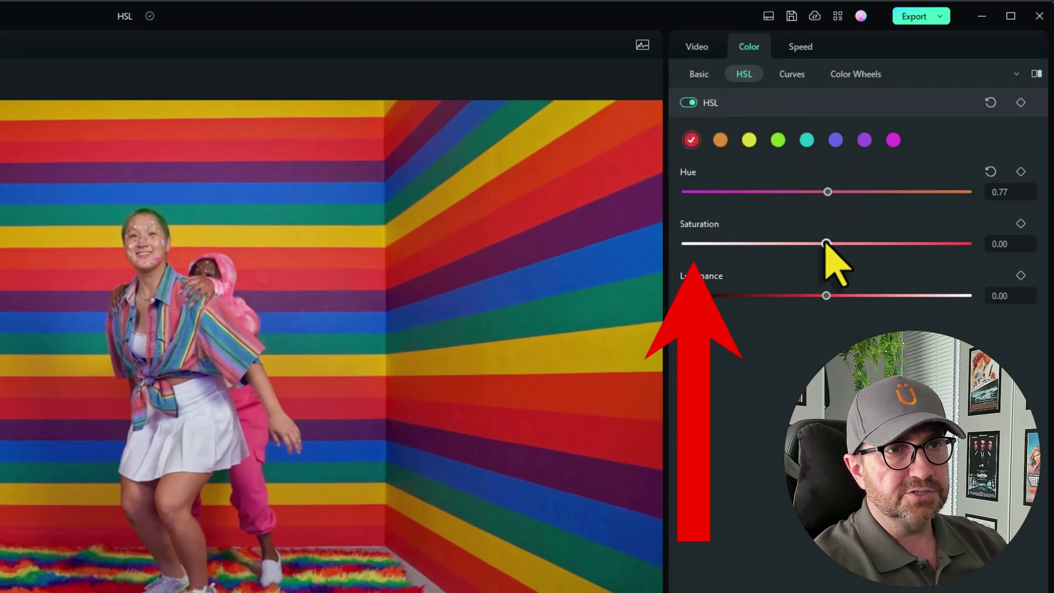
{"action": "left_click_drag", "start_coordinate": [827, 245], "coordinate": [706, 259]}
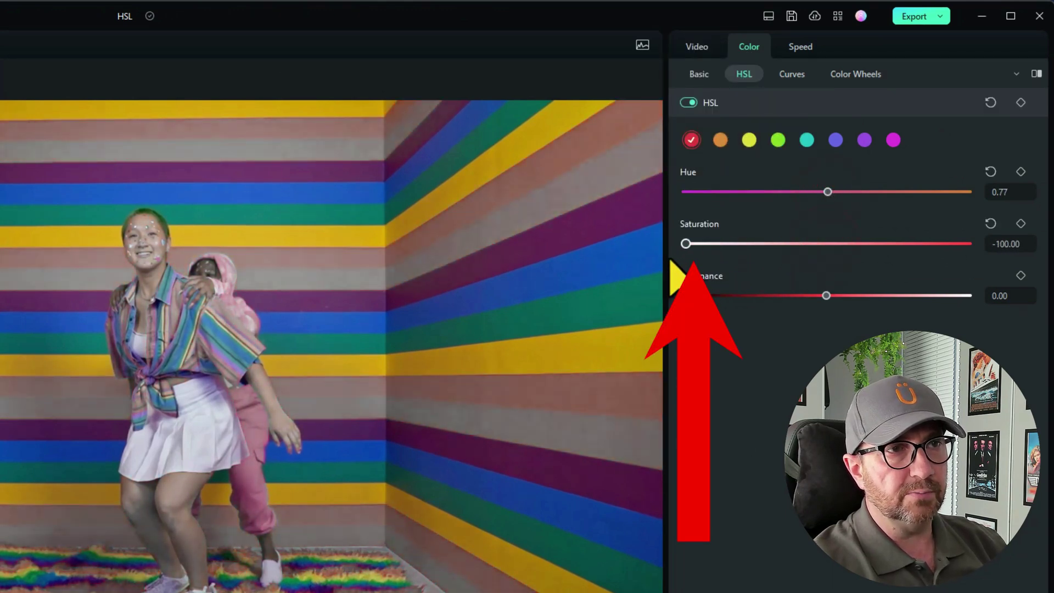
{"action": "left_click", "coordinate": [1020, 223]}
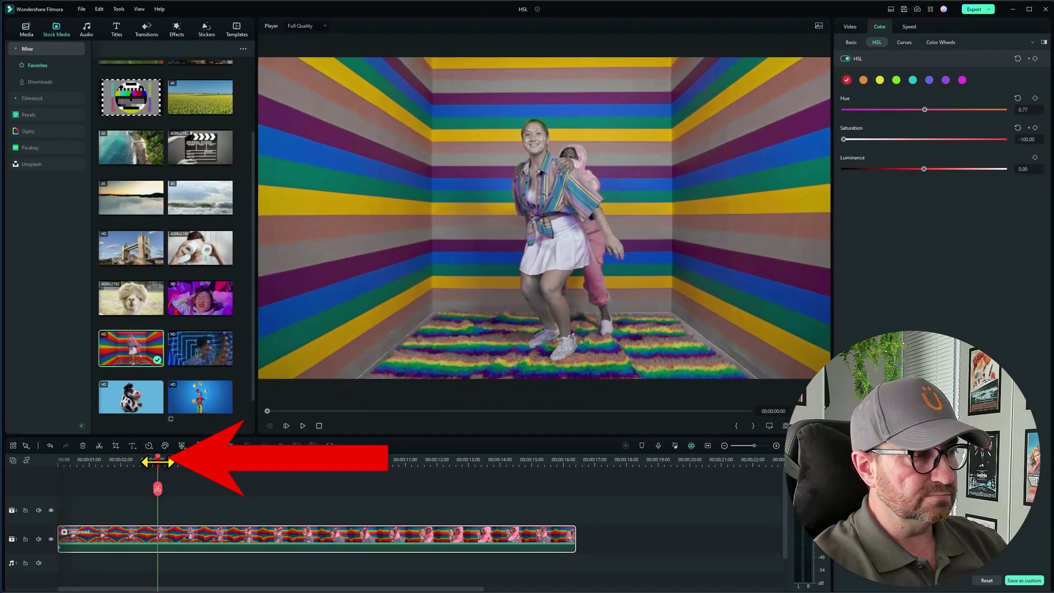
{"action": "left_click", "coordinate": [157, 462]}
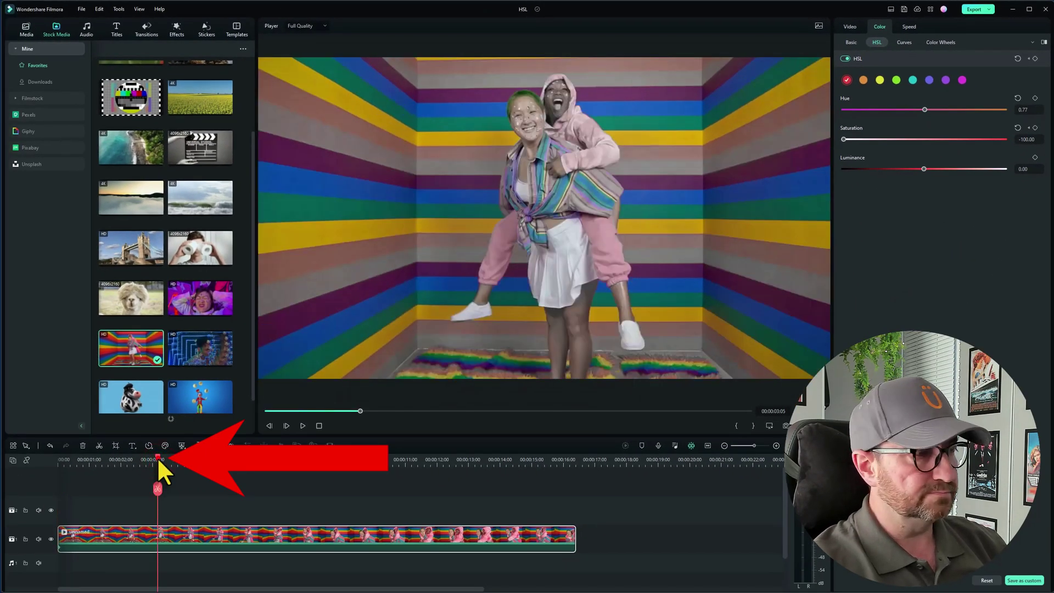
Step: At about 00:00:02:02, keyframe red saturation at 100.00, then return the playhead to the start
{"action": "left_click_drag", "start_coordinate": [145, 460], "coordinate": [123, 470]}
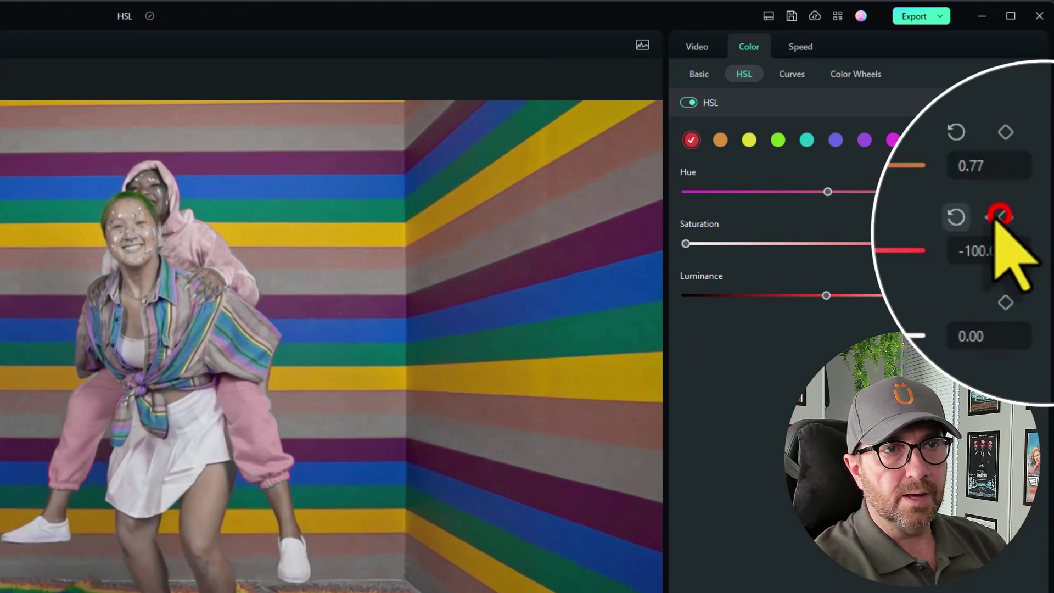
{"action": "left_click_drag", "start_coordinate": [685, 243], "coordinate": [958, 245]}
{"action": "left_click_drag", "start_coordinate": [930, 283], "coordinate": [996, 275]}
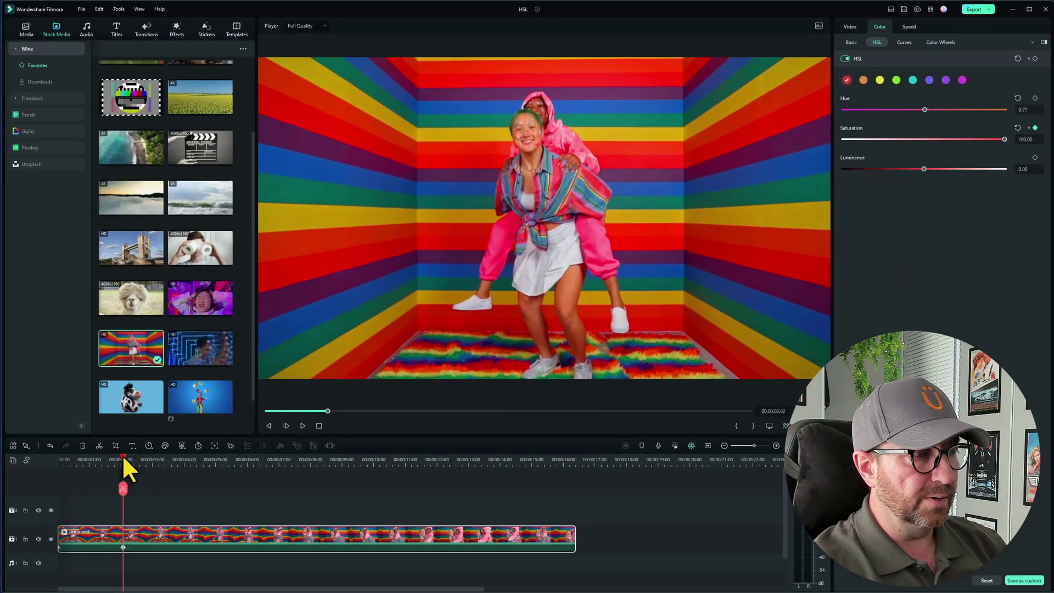
{"action": "left_click_drag", "start_coordinate": [123, 457], "coordinate": [56, 485]}
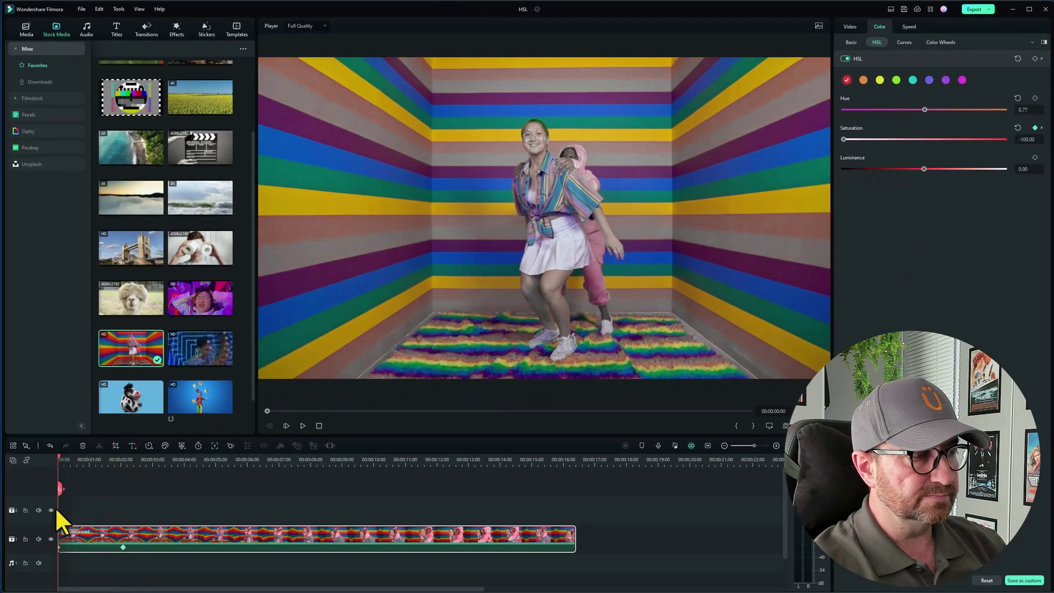
Step: Keyframe the yellow and green saturation, raising each to 100
{"action": "left_click", "coordinate": [57, 547]}
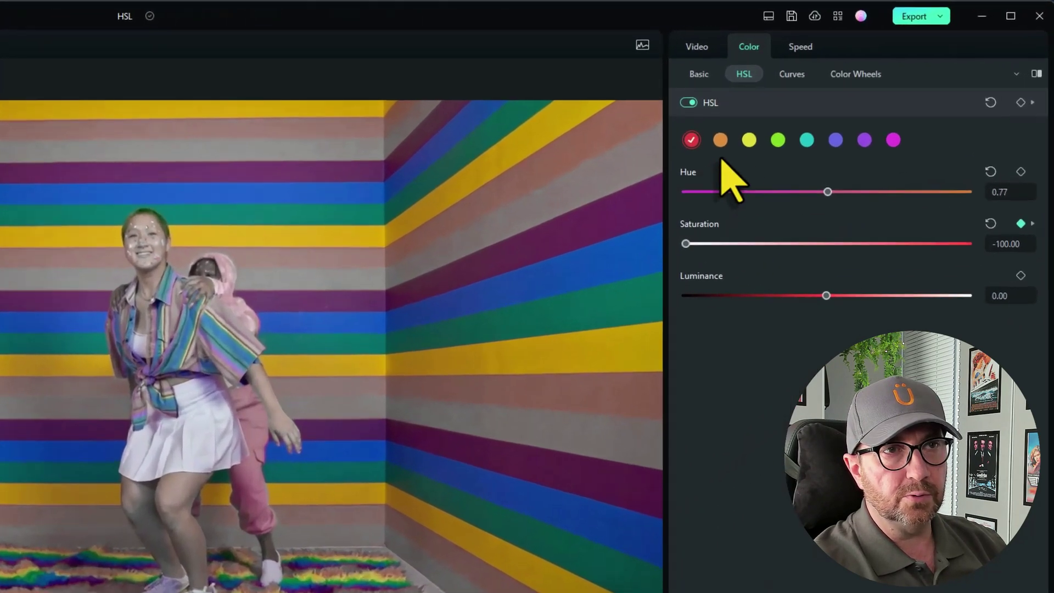
{"action": "left_click", "coordinate": [748, 141]}
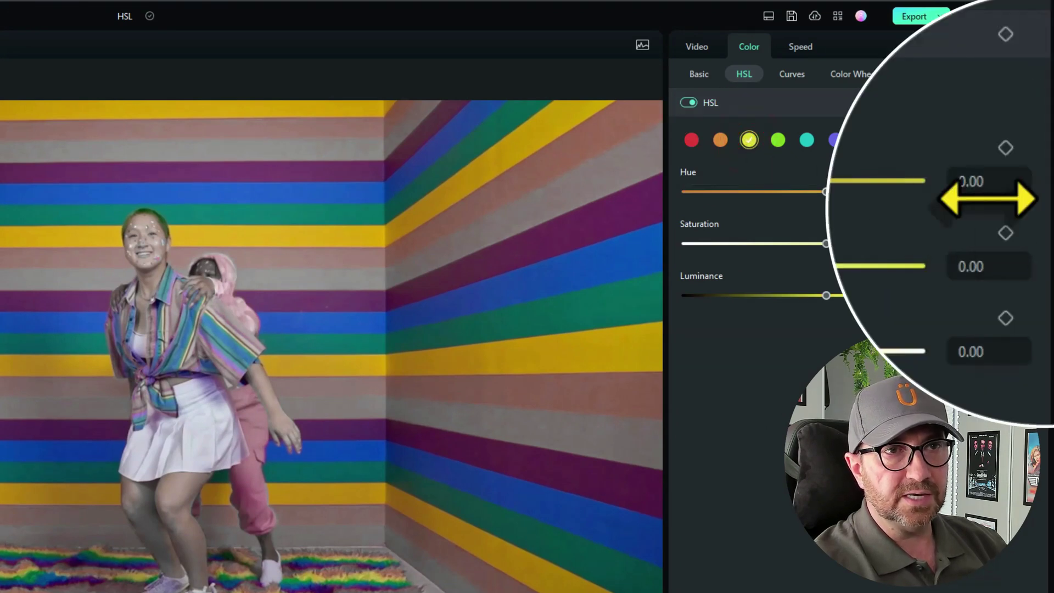
{"action": "left_click", "coordinate": [1006, 34]}
{"action": "left_click", "coordinate": [826, 191]}
{"action": "left_click_drag", "start_coordinate": [826, 243], "coordinate": [968, 244]}
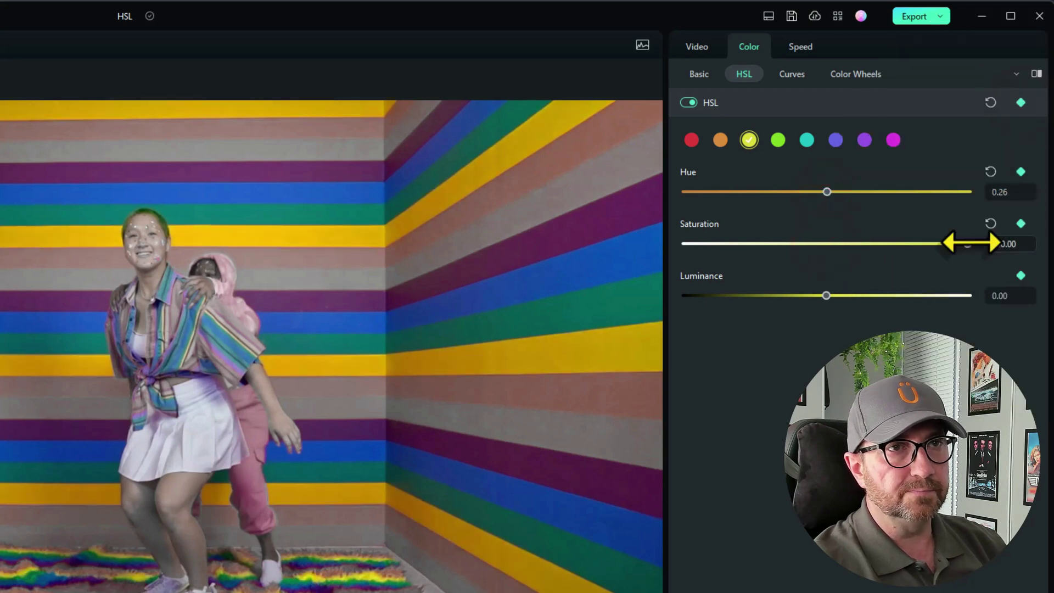
{"action": "left_click", "coordinate": [778, 140]}
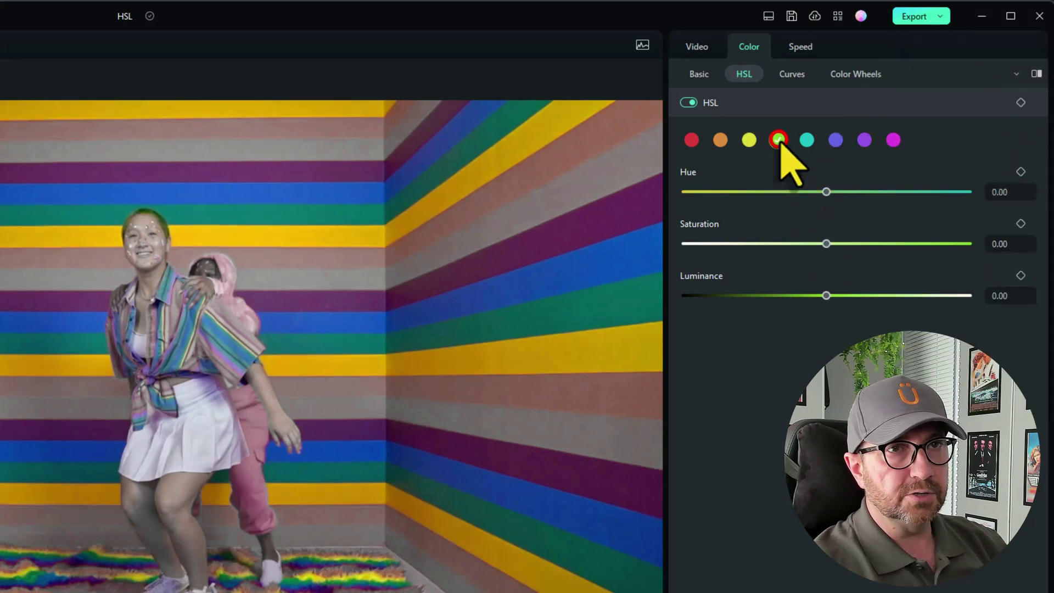
{"action": "left_click", "coordinate": [1021, 103]}
{"action": "left_click_drag", "start_coordinate": [826, 243], "coordinate": [1035, 245]}
Step: Keyframe the cyan and purple saturation, raising each to 100
{"action": "left_click", "coordinate": [807, 141]}
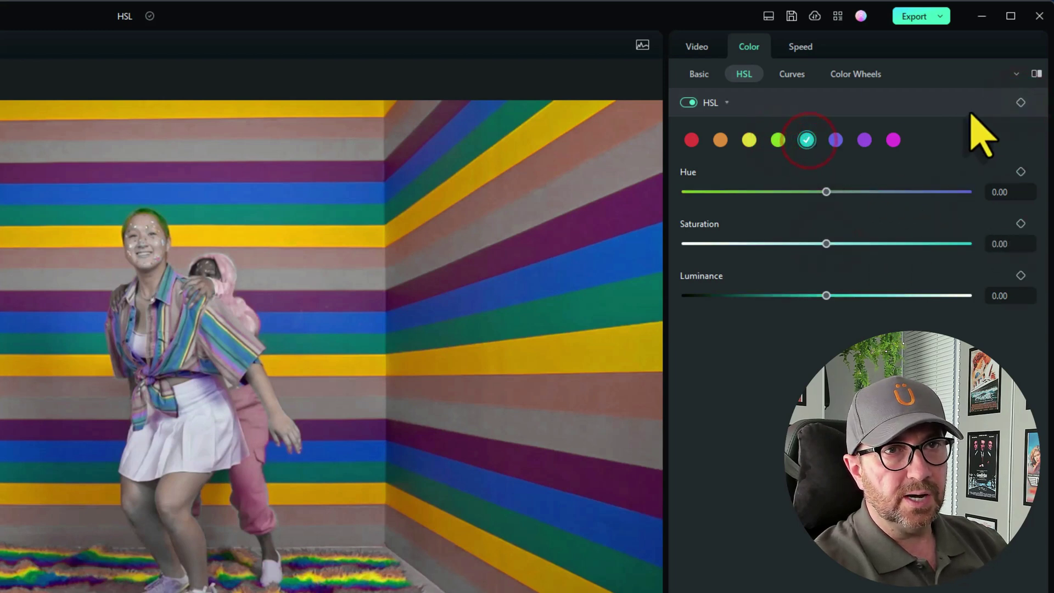
{"action": "left_click", "coordinate": [1021, 103]}
{"action": "left_click_drag", "start_coordinate": [826, 243], "coordinate": [1005, 245]}
{"action": "left_click", "coordinate": [865, 140]}
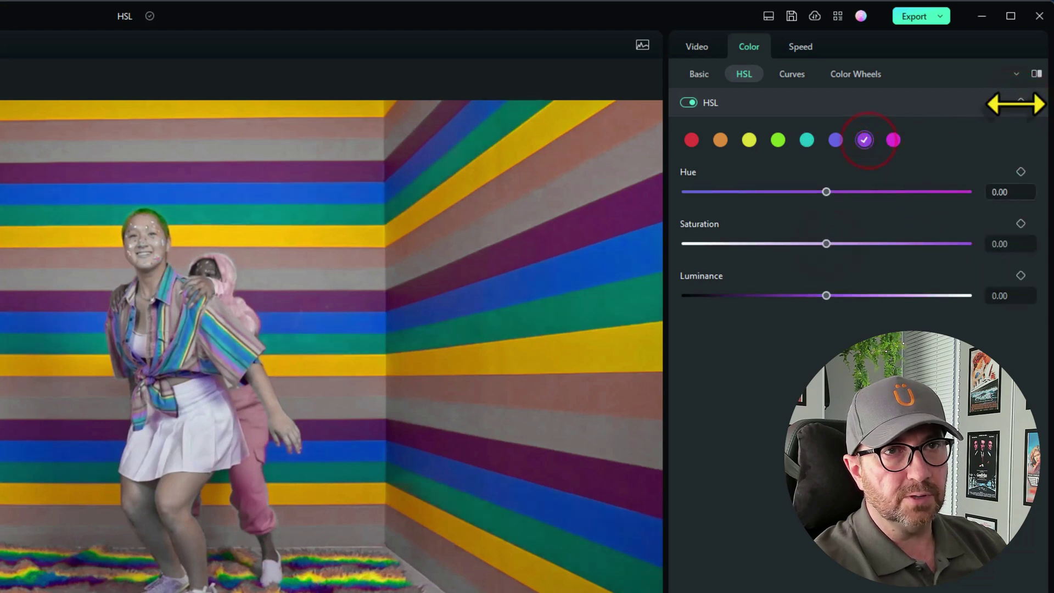
{"action": "left_click", "coordinate": [1021, 103]}
{"action": "left_click_drag", "start_coordinate": [827, 244], "coordinate": [967, 245]}
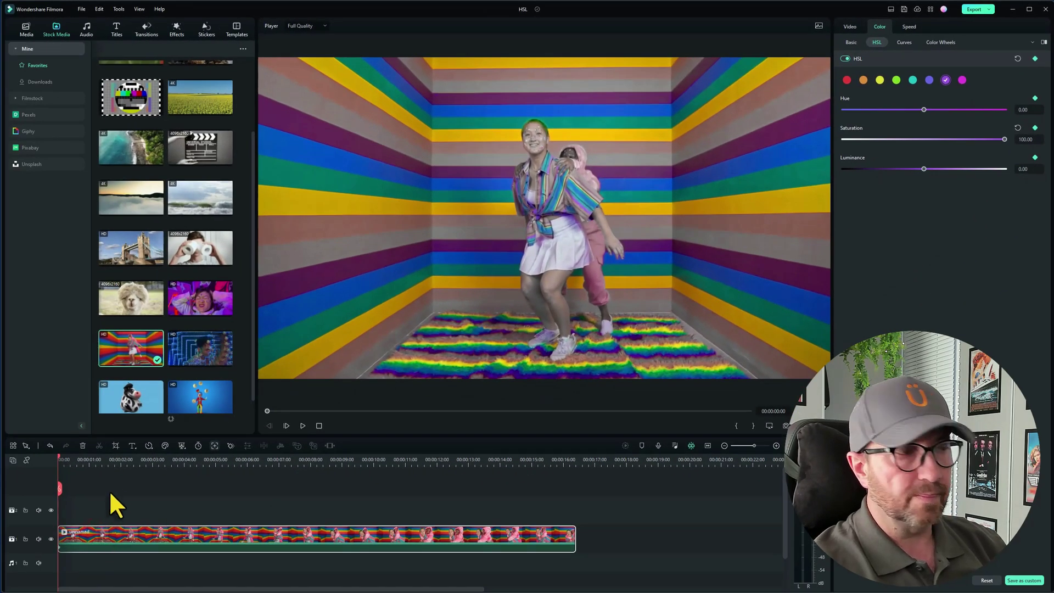
{"action": "left_click_drag", "start_coordinate": [118, 456], "coordinate": [123, 460]}
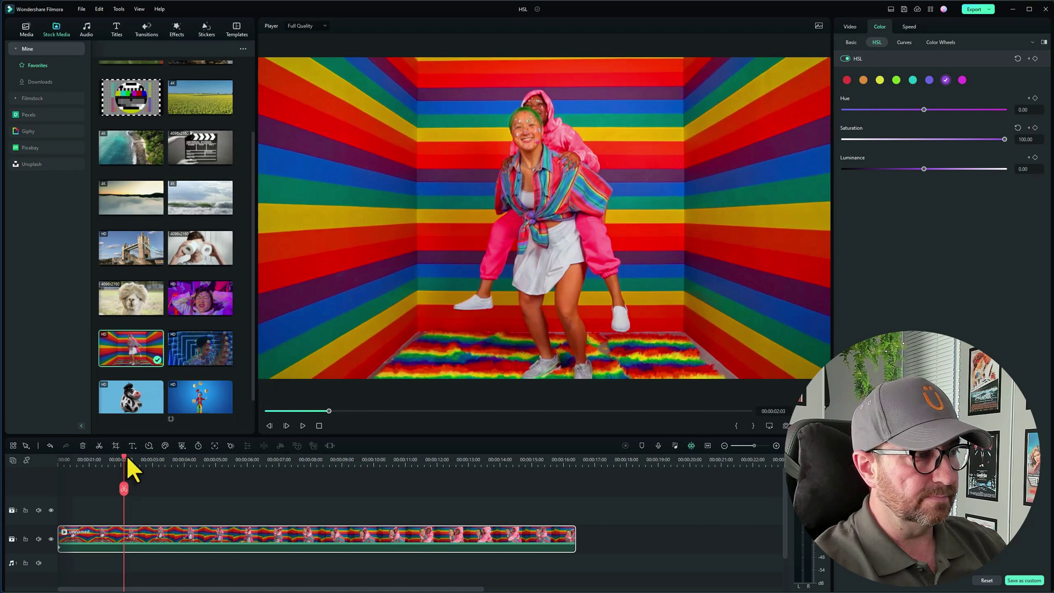
{"action": "key", "text": "Home"}
{"action": "left_click", "coordinate": [302, 425]}
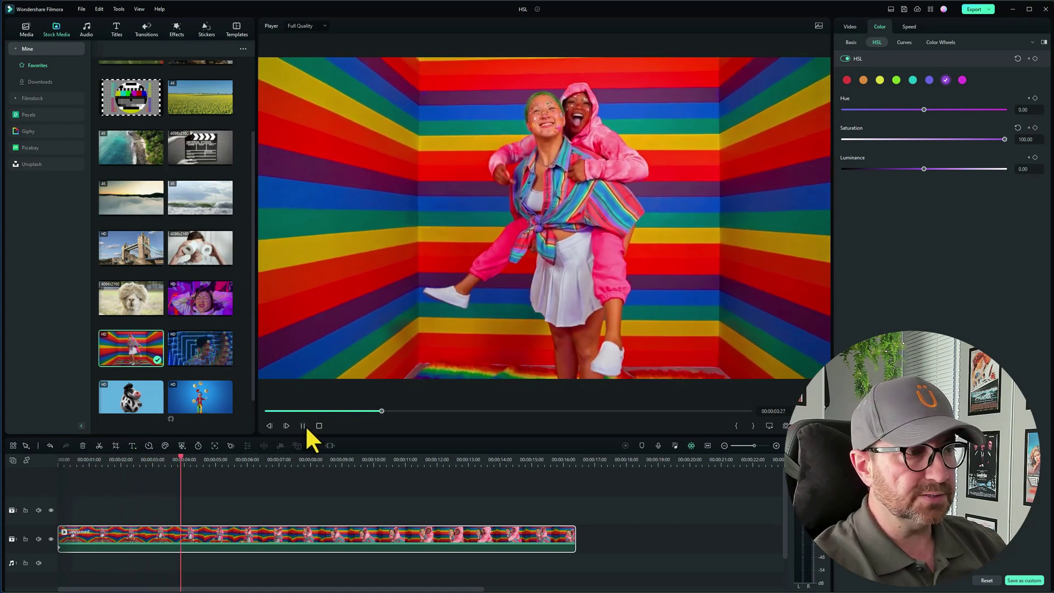
{"action": "left_click", "coordinate": [319, 426]}
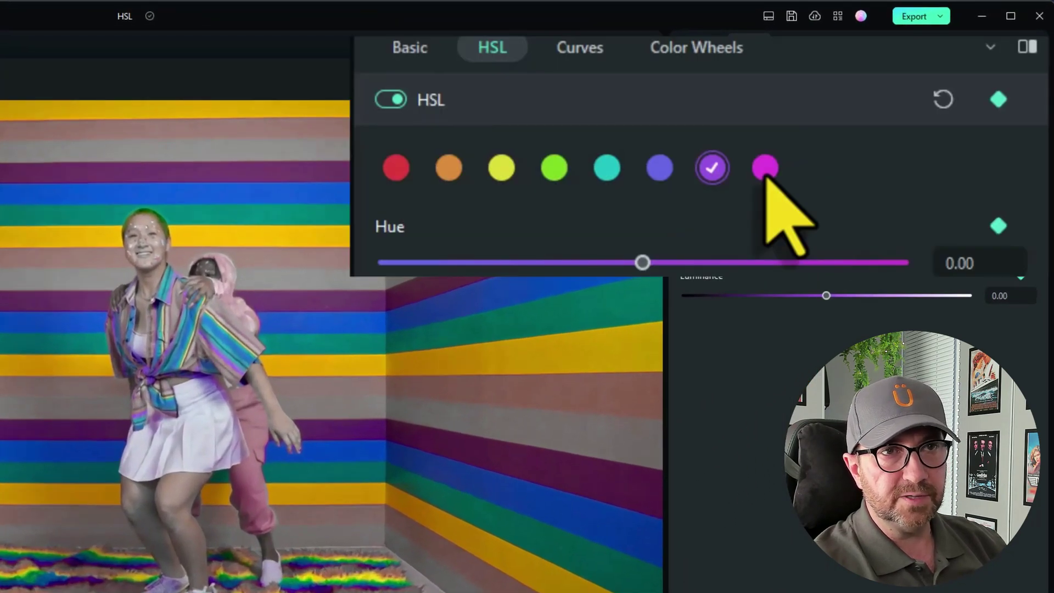
Step: Reset the HSL adjustments for the purple and cyan tones
{"action": "left_click", "coordinate": [962, 80]}
{"action": "left_click", "coordinate": [712, 167]}
{"action": "left_click", "coordinate": [944, 98]}
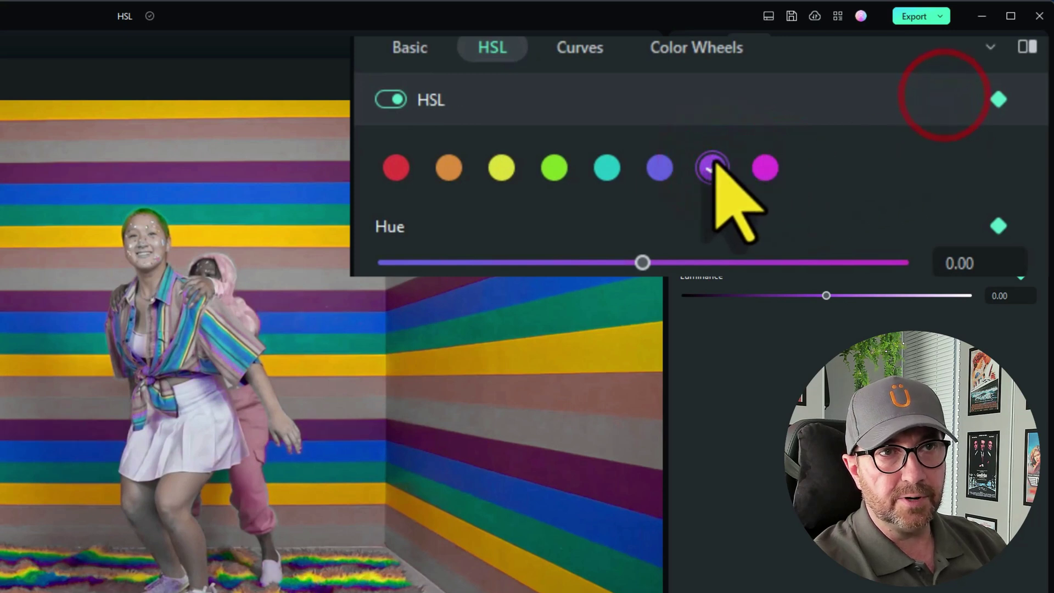
{"action": "left_click", "coordinate": [659, 167]}
{"action": "left_click", "coordinate": [621, 166]}
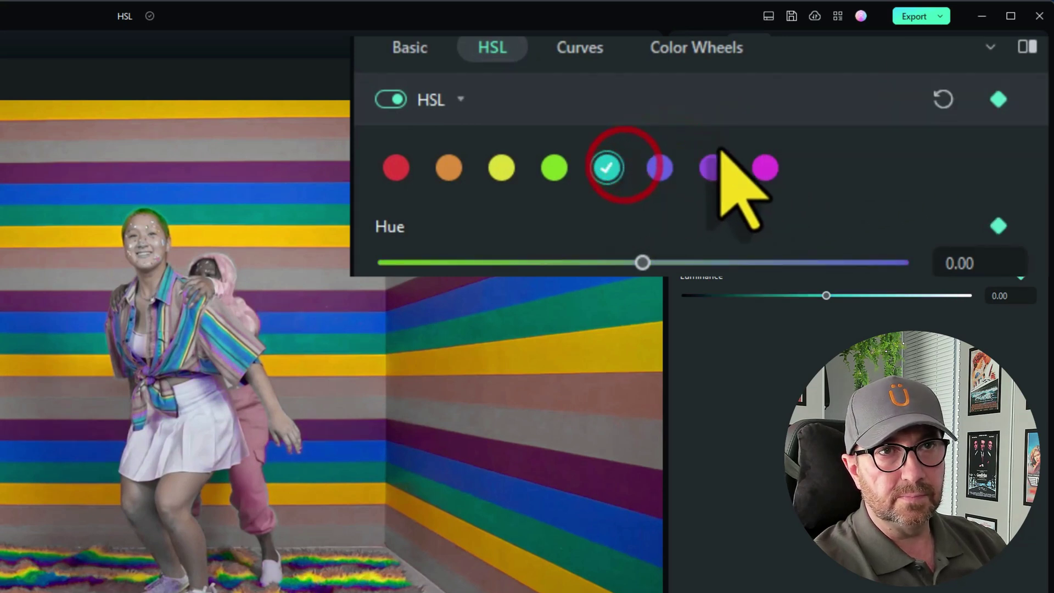
{"action": "left_click", "coordinate": [943, 99]}
Step: Reset the HSL adjustments for the green, yellow and red tones
{"action": "left_click", "coordinate": [554, 168]}
{"action": "left_click", "coordinate": [953, 96]}
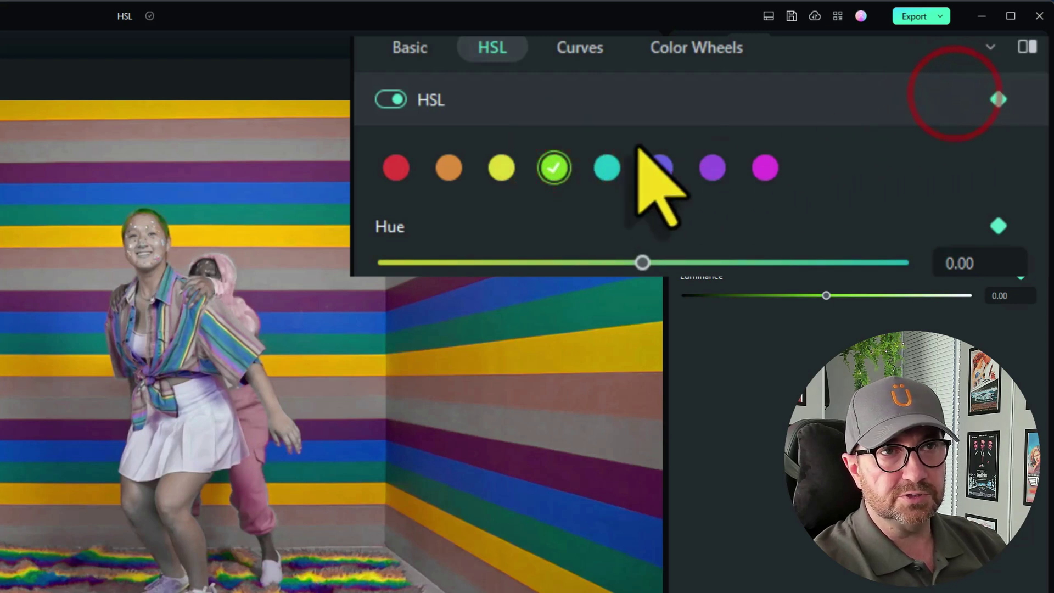
{"action": "left_click", "coordinate": [501, 168]}
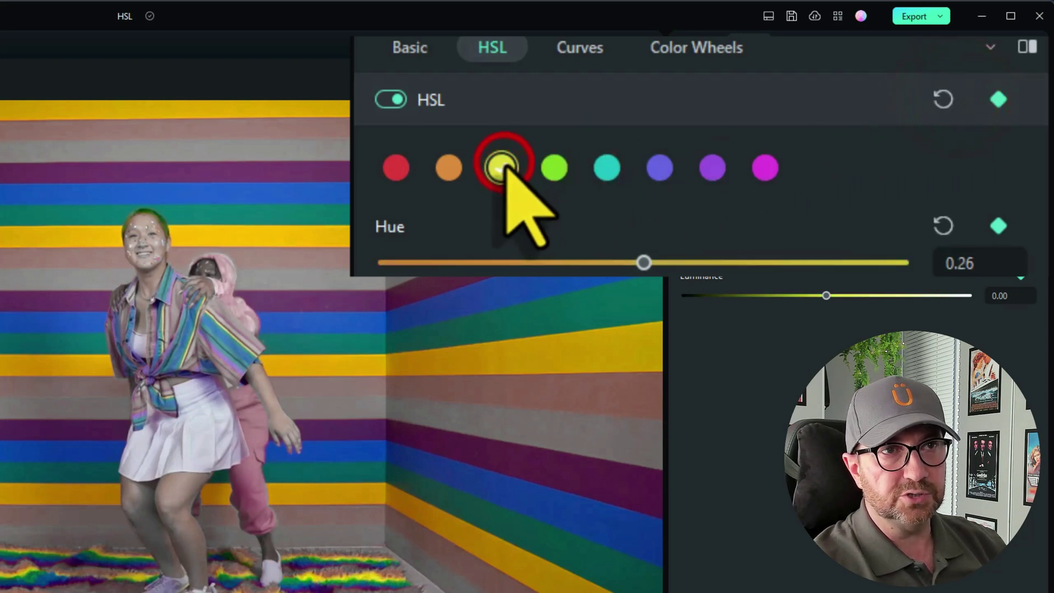
{"action": "left_click", "coordinate": [943, 98]}
{"action": "left_click", "coordinate": [449, 168]}
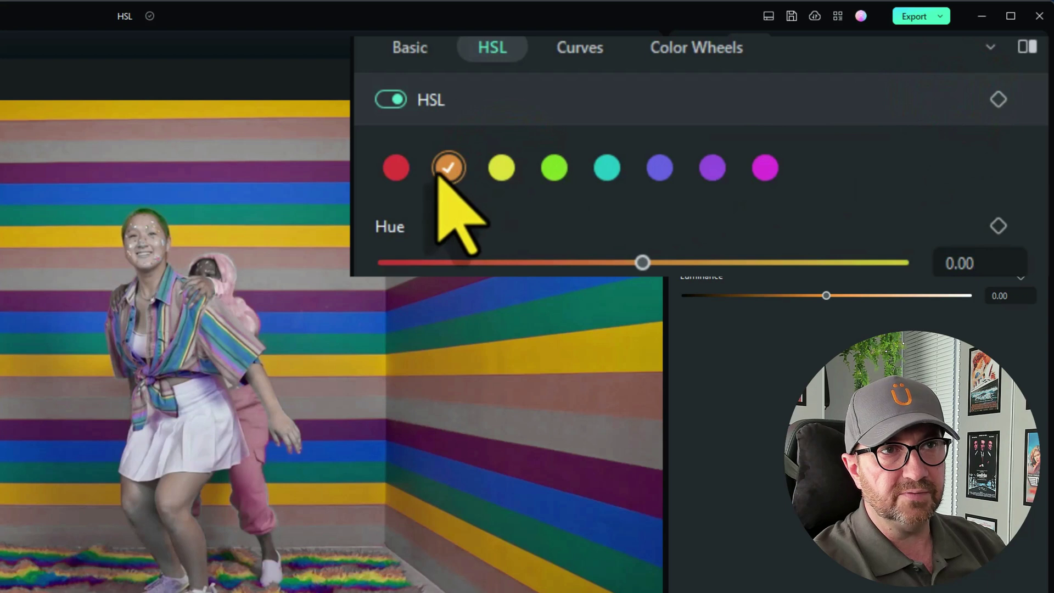
{"action": "left_click", "coordinate": [395, 168]}
{"action": "left_click", "coordinate": [941, 98]}
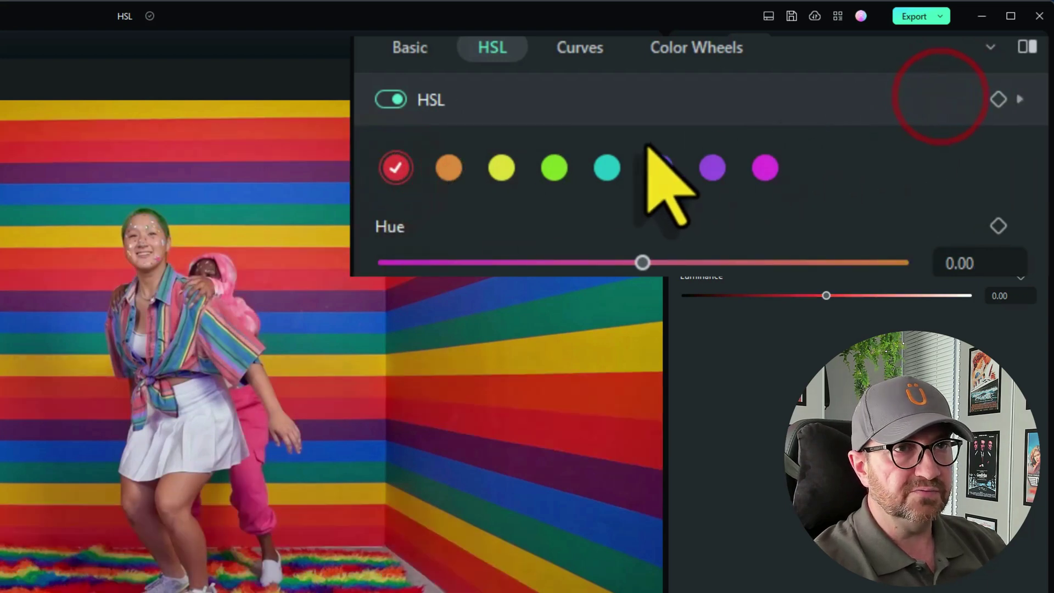